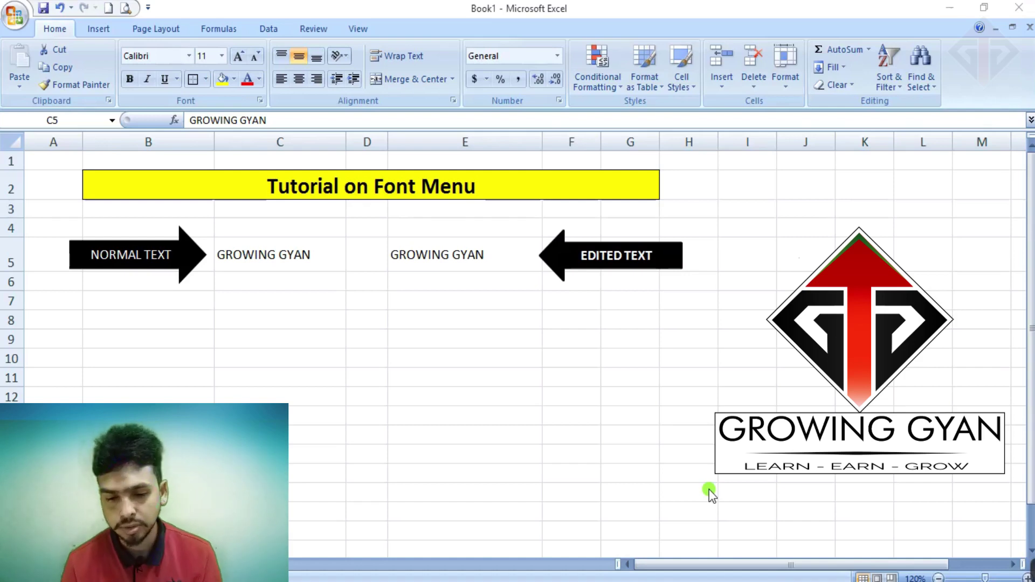
# Compare the font settings of the title banner, the normal text in C5 and cell E5.
pyautogui.click(263, 191)
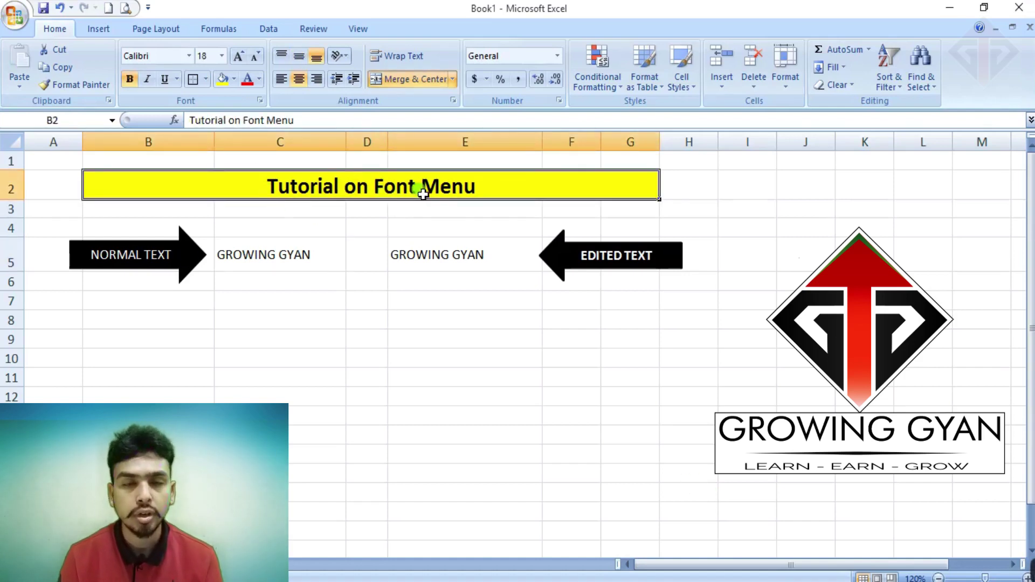
pyautogui.click(319, 276)
pyautogui.click(271, 253)
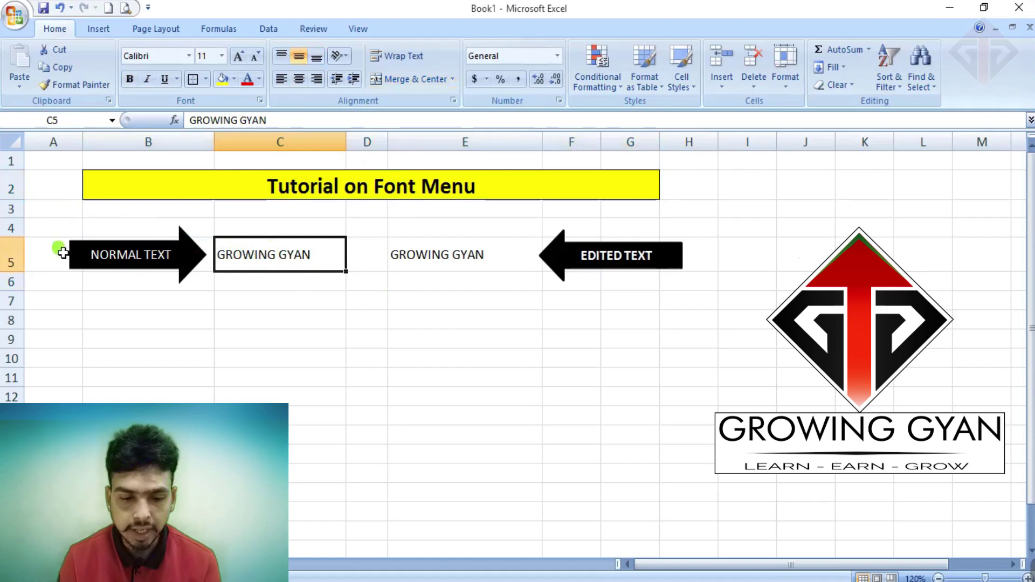
pyautogui.click(464, 256)
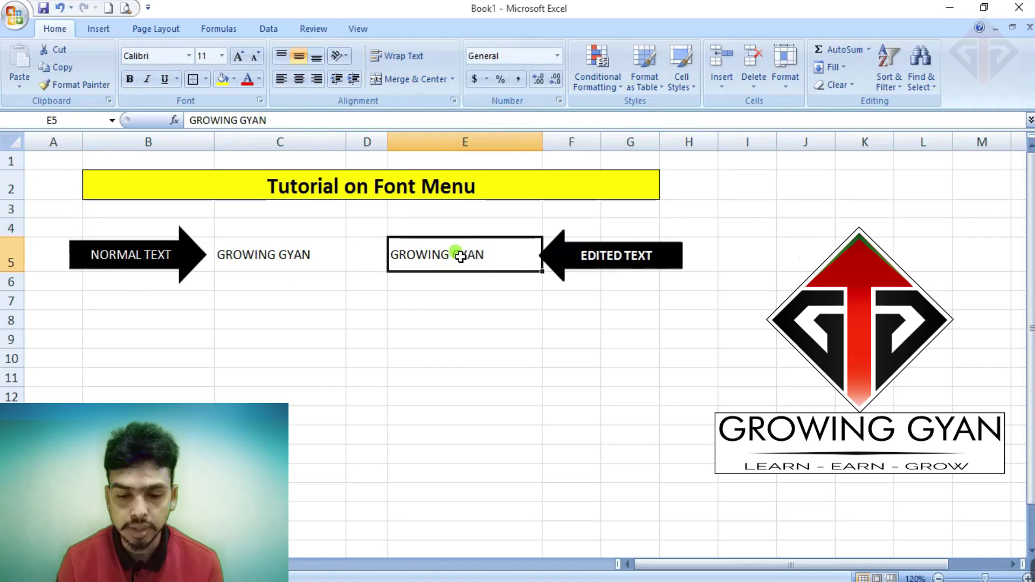
pyautogui.click(431, 337)
pyautogui.click(285, 254)
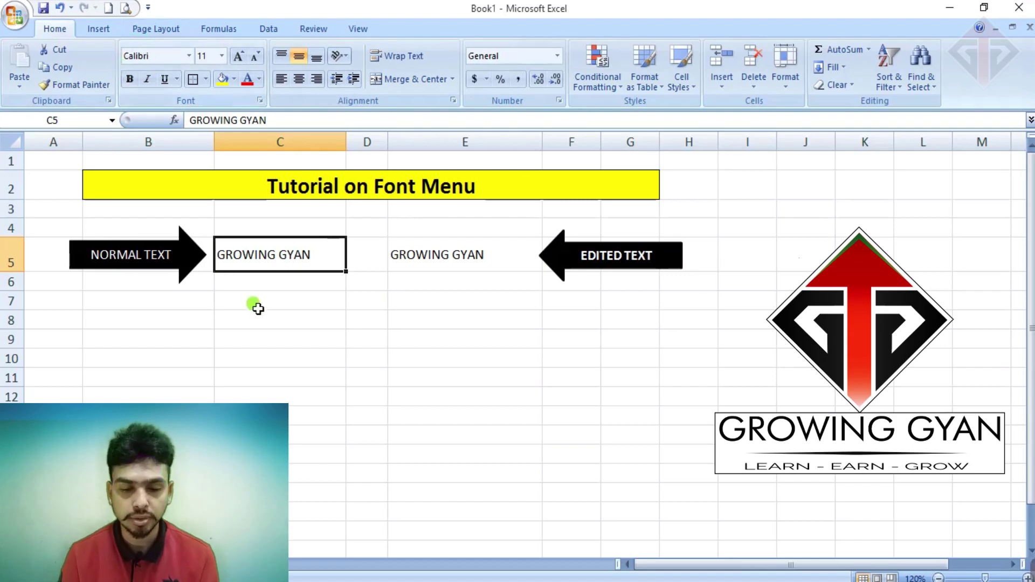
pyautogui.moveTo(254, 319); pyautogui.dragTo(254, 302)
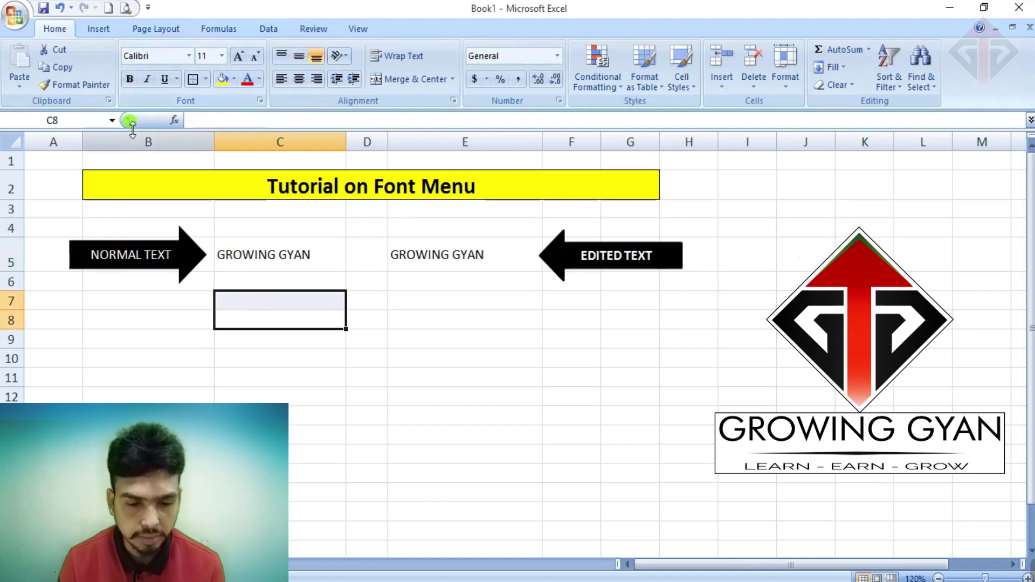
pyautogui.click(274, 258)
pyautogui.click(437, 261)
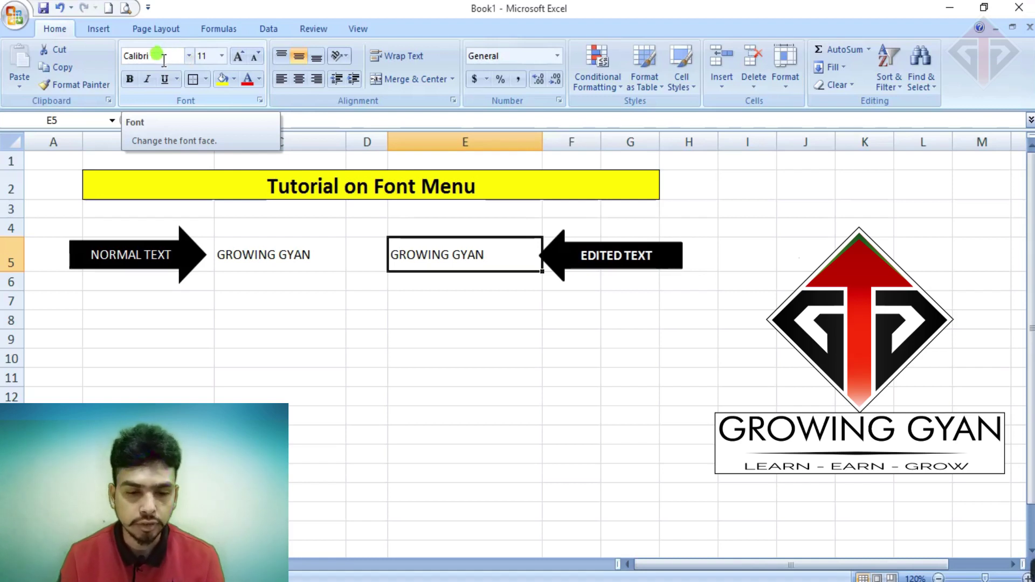
# Select E5 and show the list of available fonts.
pyautogui.click(449, 337)
pyautogui.click(437, 261)
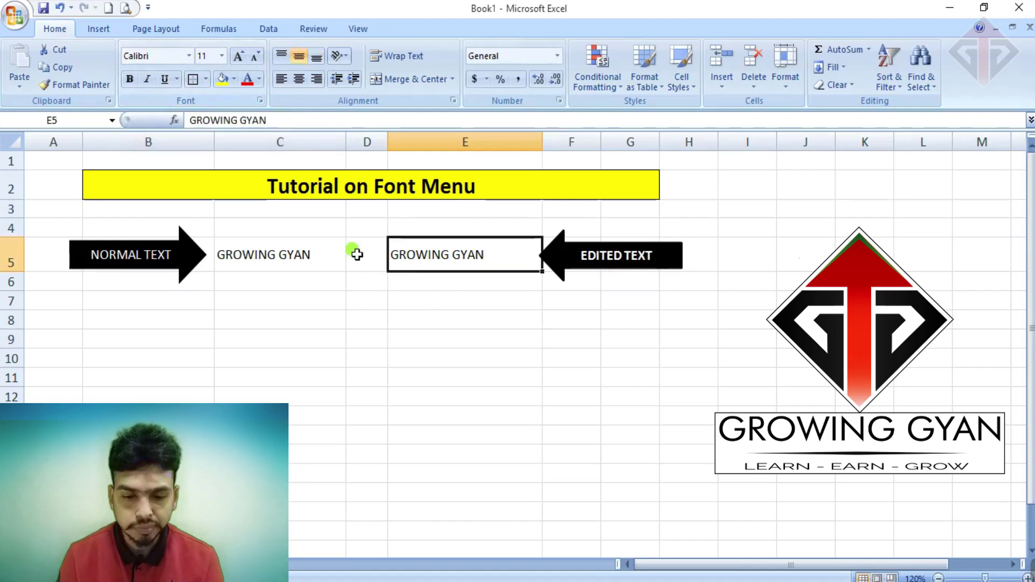
pyautogui.click(190, 59)
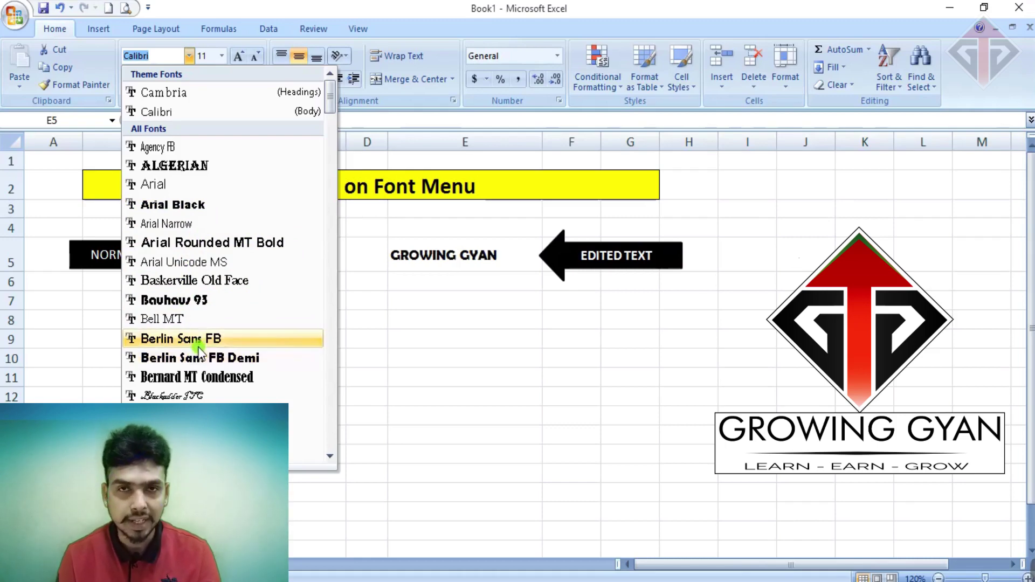
# Scroll the font list and set E5's GROWING GYAN text to Elephant, comparing with C5.
pyautogui.scroll(-4, 194, 377)
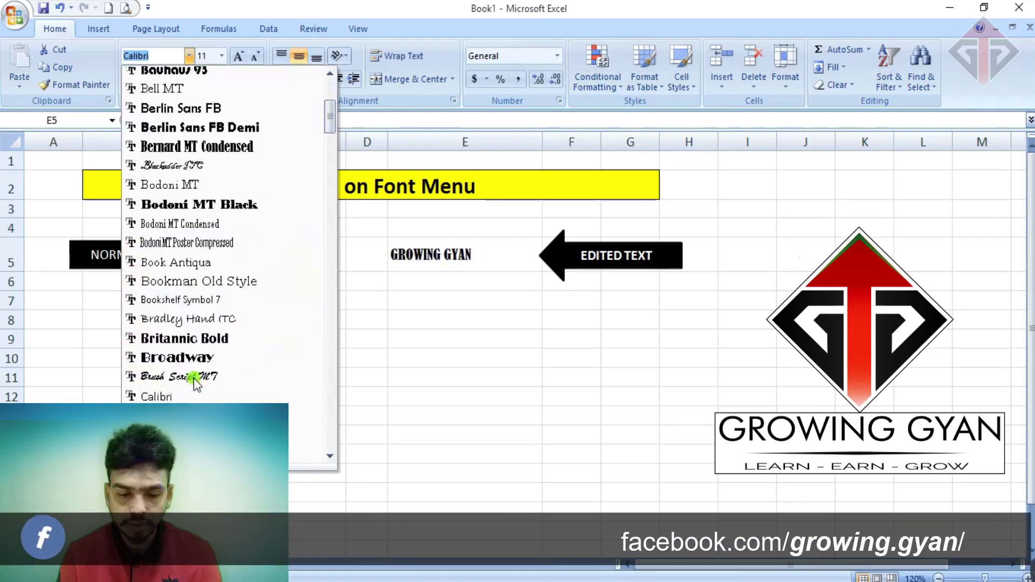
pyautogui.scroll(-3, 194, 377)
pyautogui.scroll(-5, 194, 376)
pyautogui.scroll(-1, 194, 376)
pyautogui.scroll(-1, 194, 376)
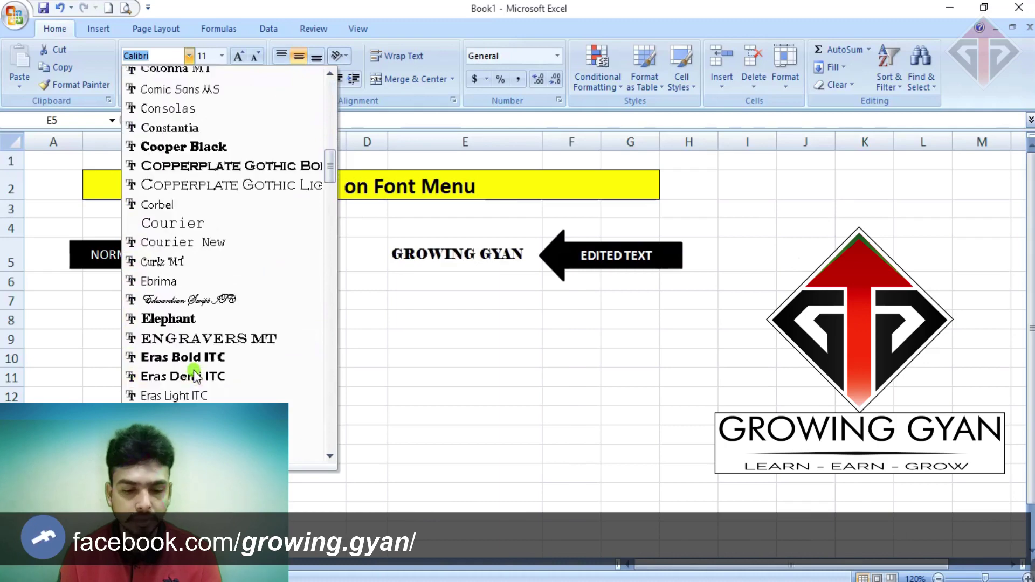
pyautogui.scroll(-2, 196, 358)
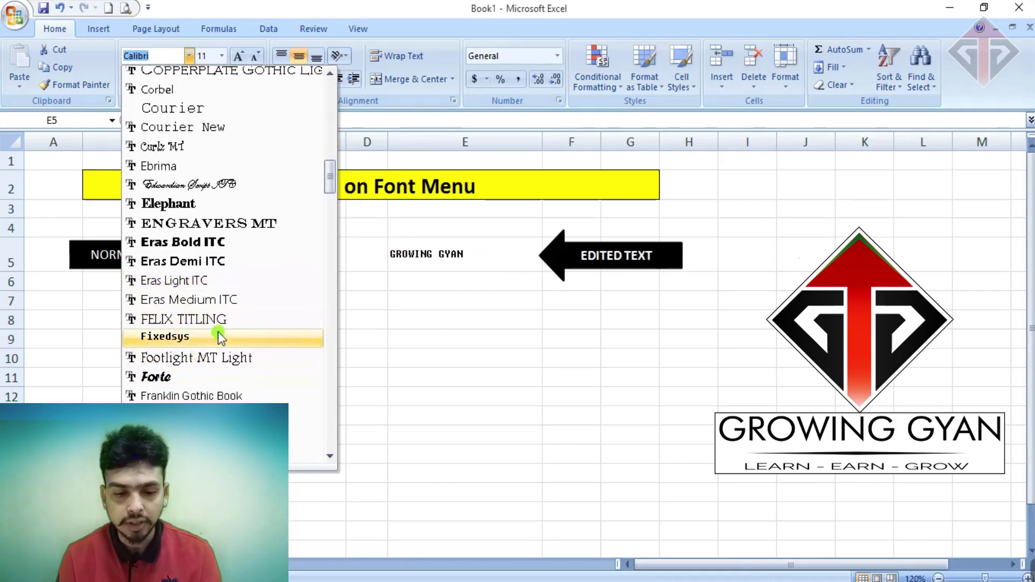
pyautogui.scroll(-3, 204, 313)
pyautogui.scroll(1, 205, 342)
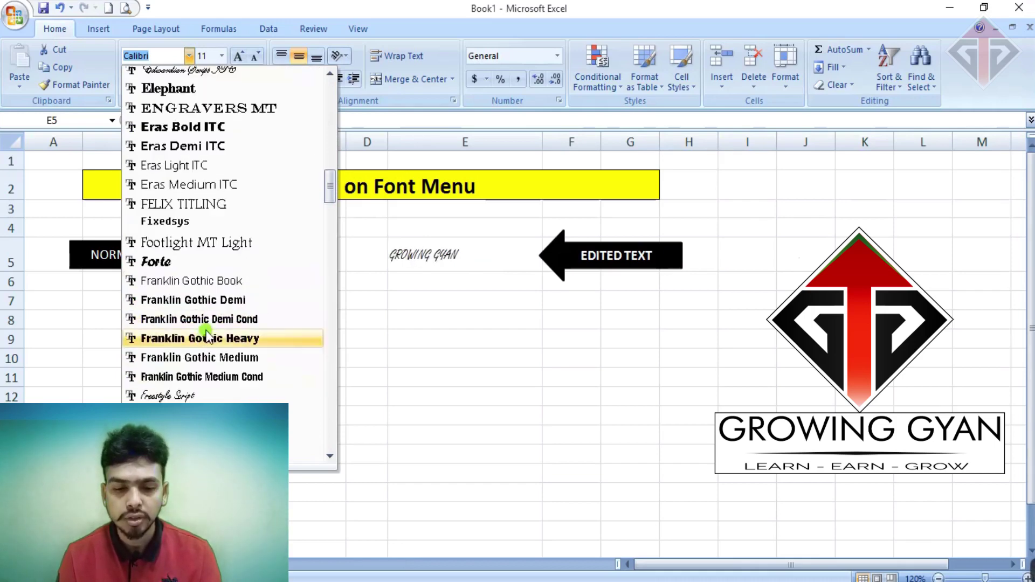
pyautogui.scroll(-2, 211, 318)
pyautogui.scroll(-1, 210, 317)
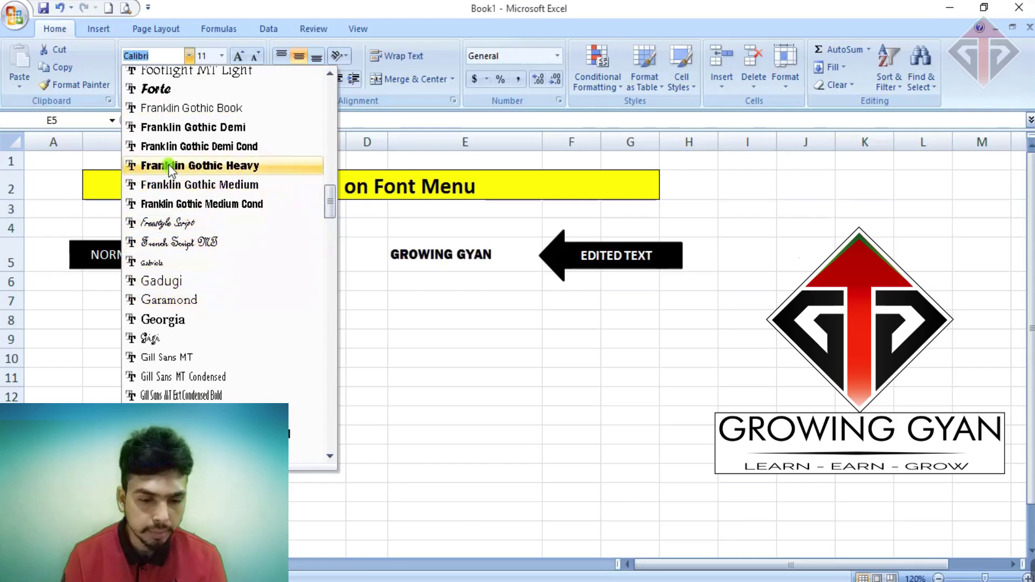
pyautogui.scroll(2, 156, 167)
pyautogui.scroll(2, 171, 168)
pyautogui.scroll(-1, 170, 168)
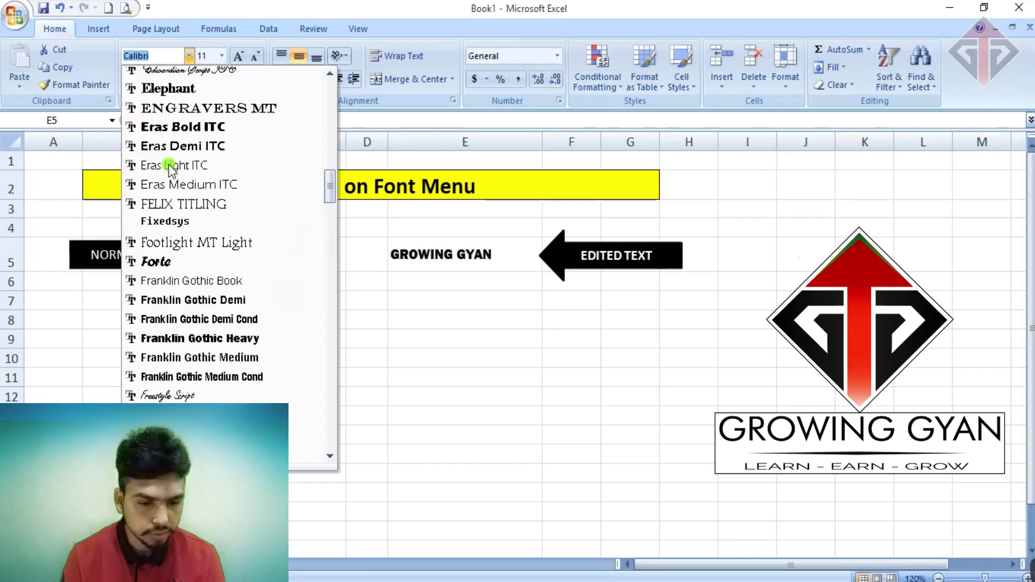
pyautogui.click(169, 89)
pyautogui.click(290, 263)
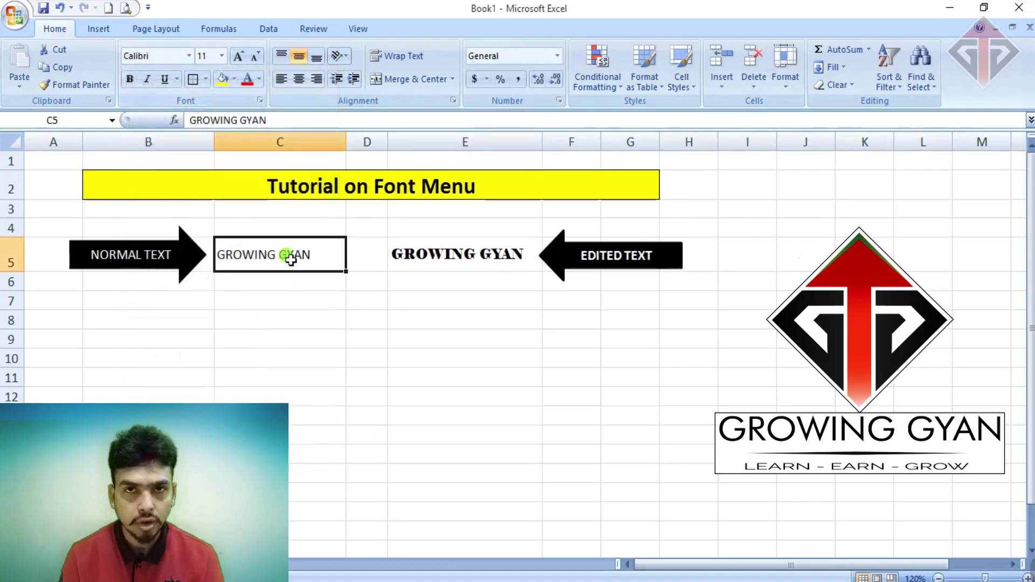
# Reselect E5 and show the font-size list for its Elephant text.
pyautogui.click(488, 261)
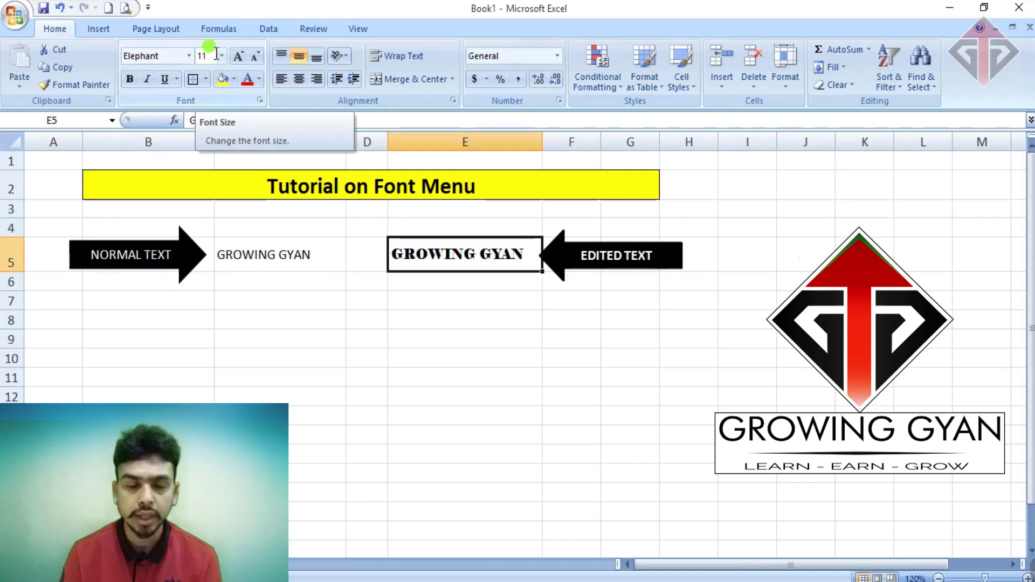
pyautogui.click(222, 56)
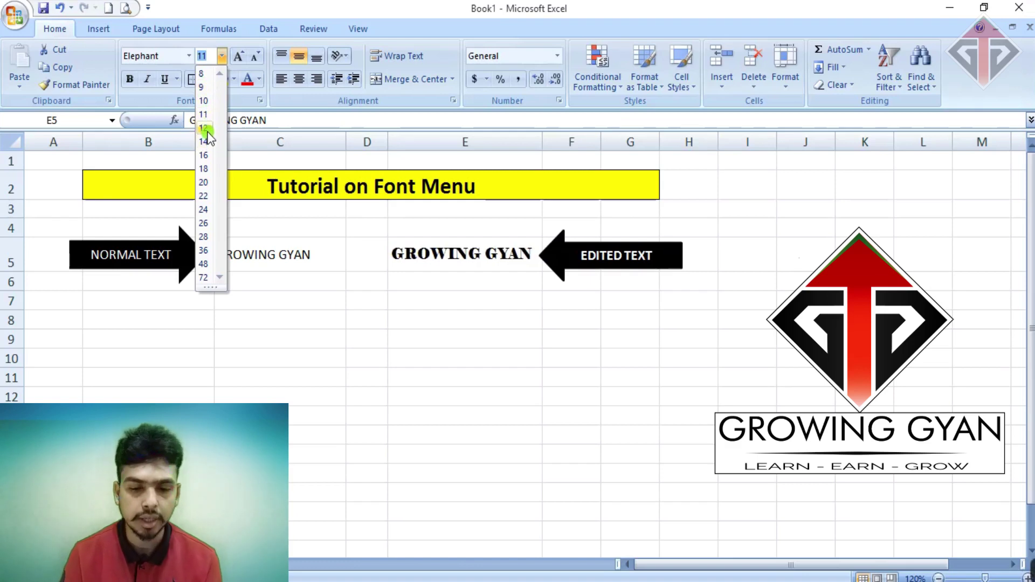
# Set E5's text to size 12, then to size 8, comparing it with C5.
pyautogui.click(204, 128)
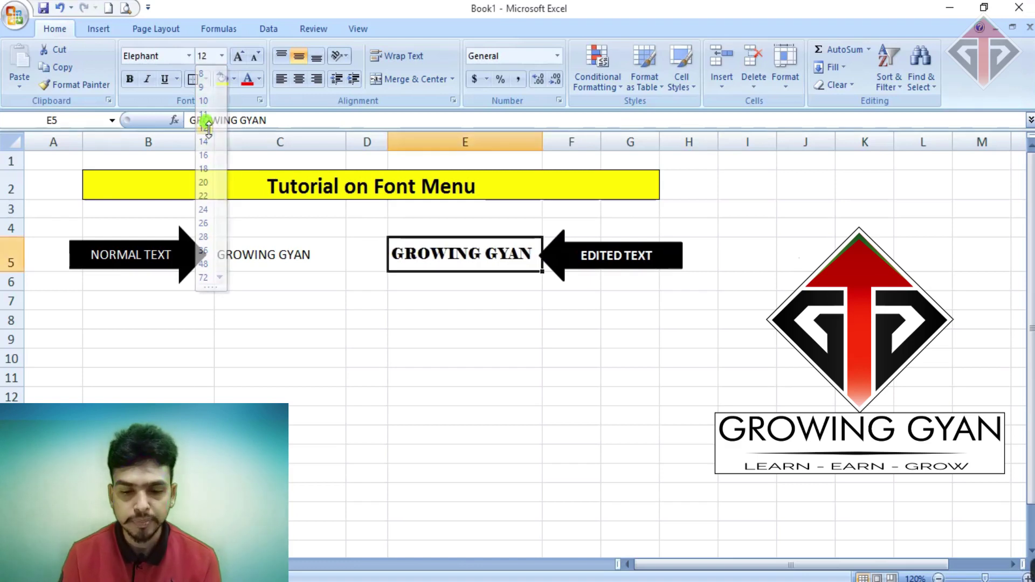
pyautogui.click(220, 56)
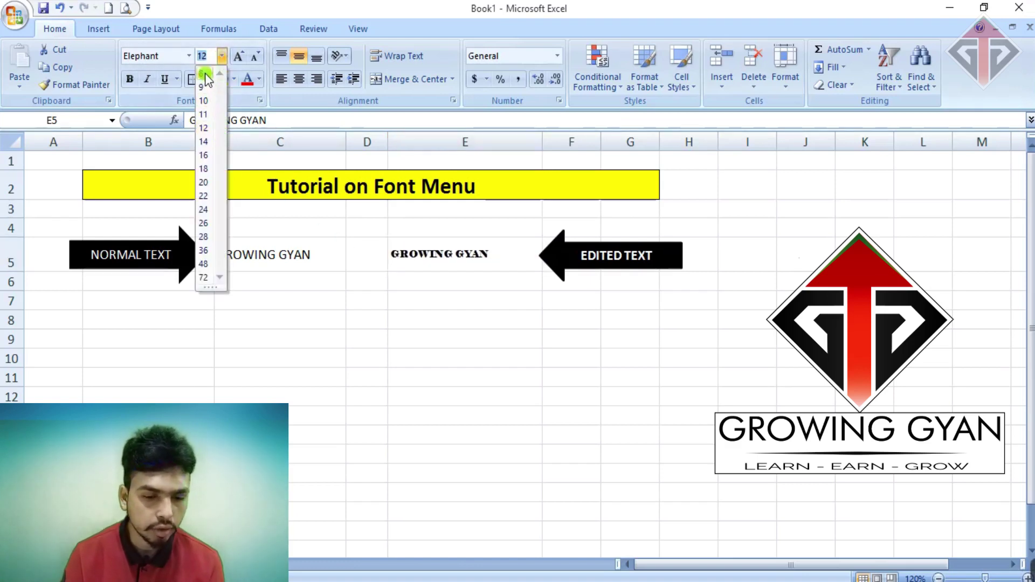
pyautogui.click(204, 74)
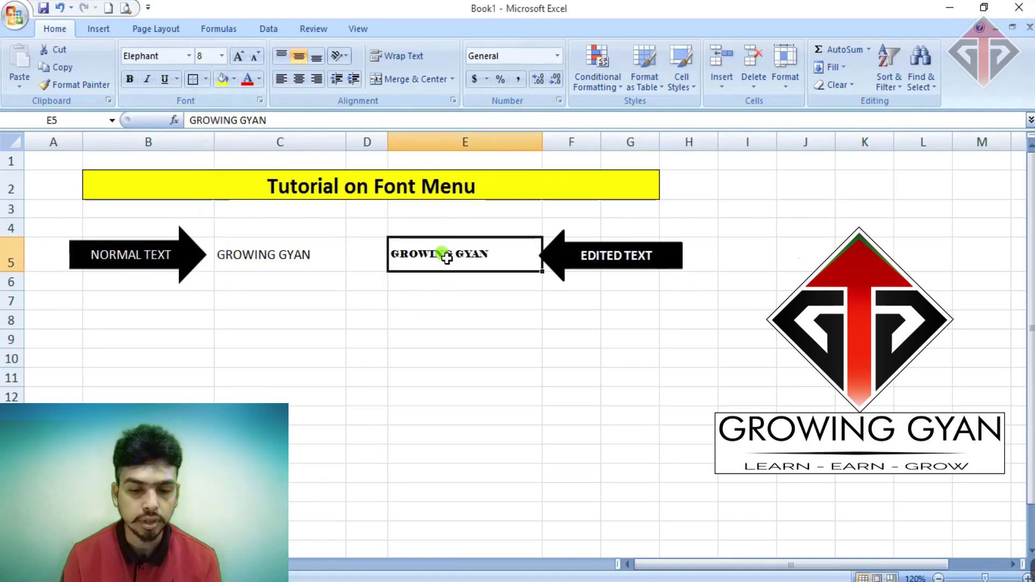
pyautogui.click(302, 261)
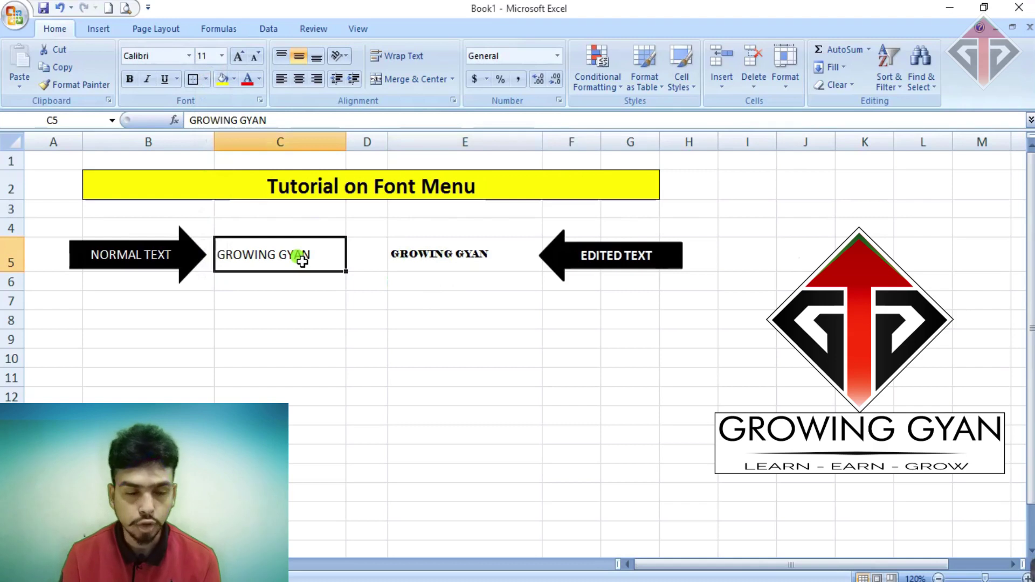
pyautogui.click(432, 261)
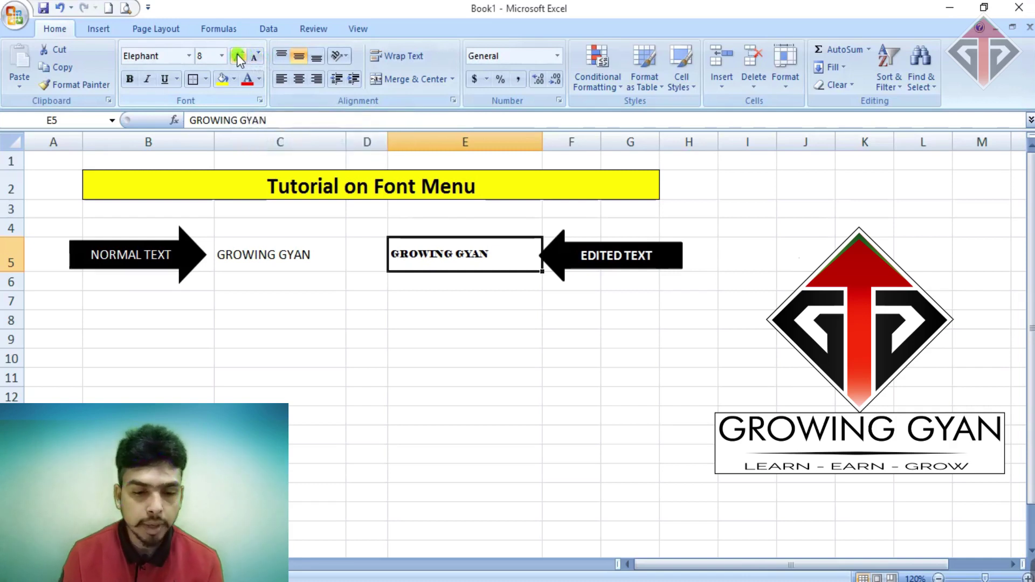
# Enlarge E5's text one step at a time up to size 72.
pyautogui.click(237, 54)
pyautogui.click(237, 54)
pyautogui.click(237, 54)
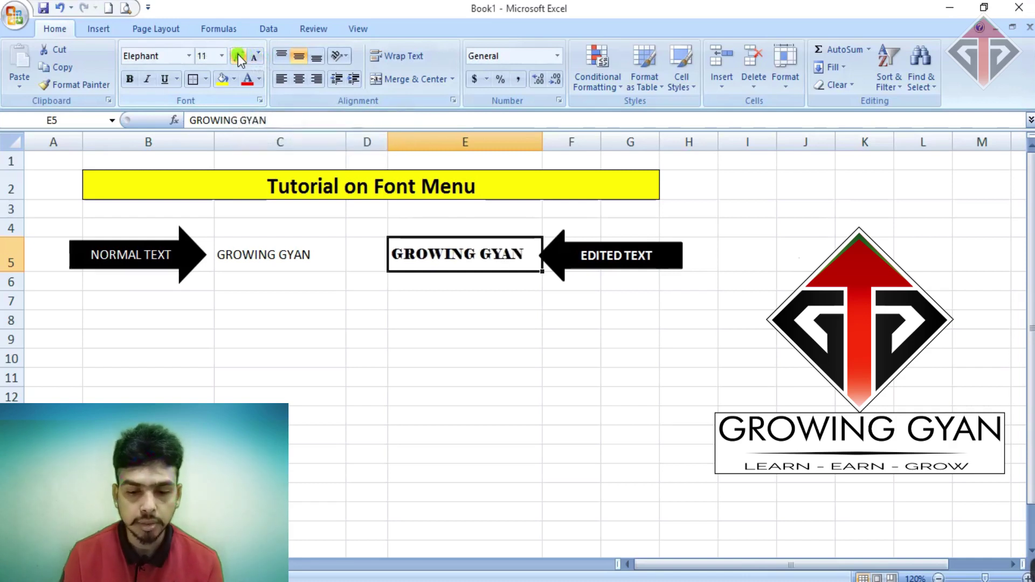
pyautogui.click(238, 54)
pyautogui.click(238, 56)
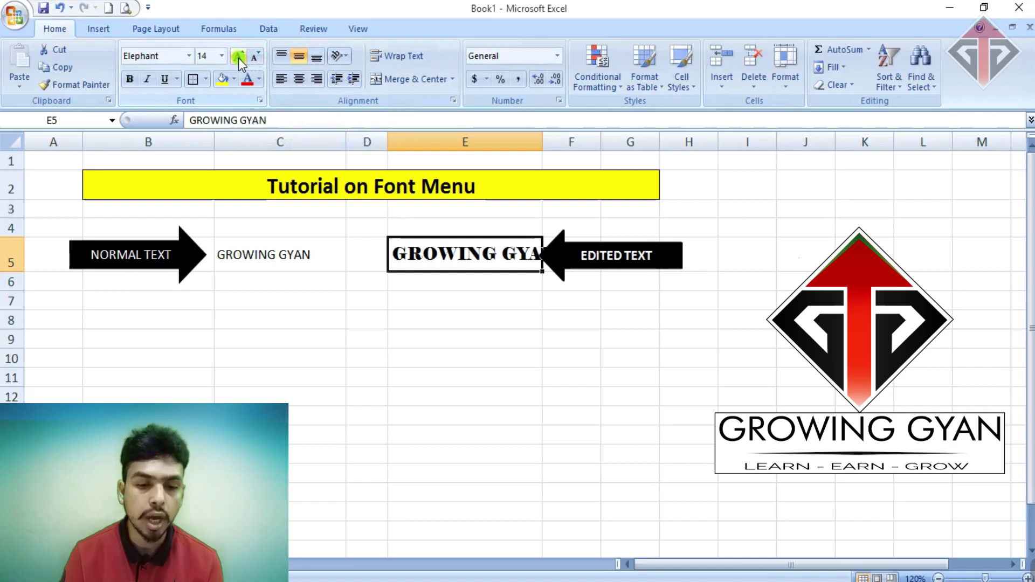
pyautogui.click(239, 56)
pyautogui.click(238, 56)
pyautogui.click(238, 56)
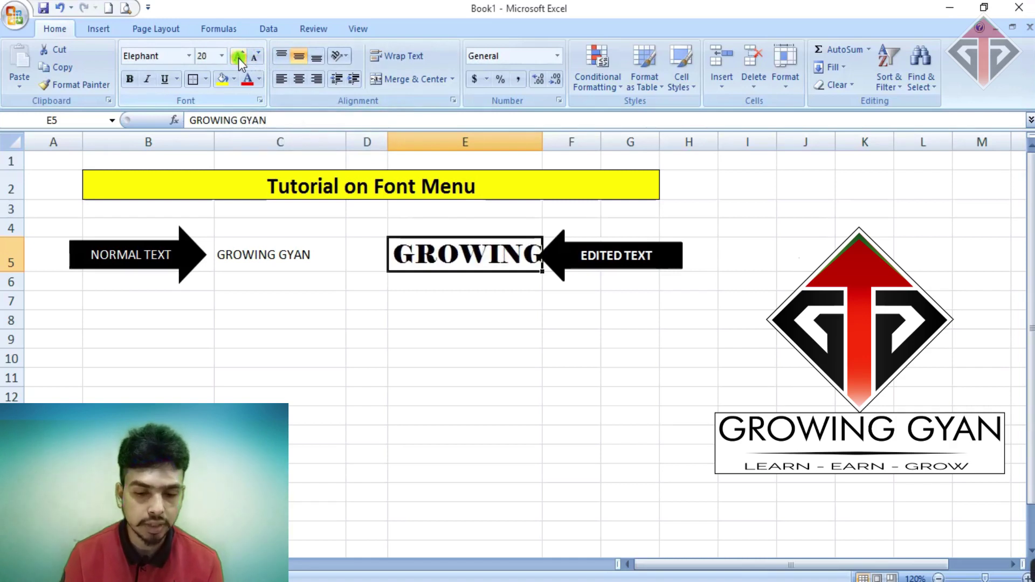
pyautogui.click(239, 56)
pyautogui.click(238, 56)
pyautogui.click(239, 56)
pyautogui.click(238, 56)
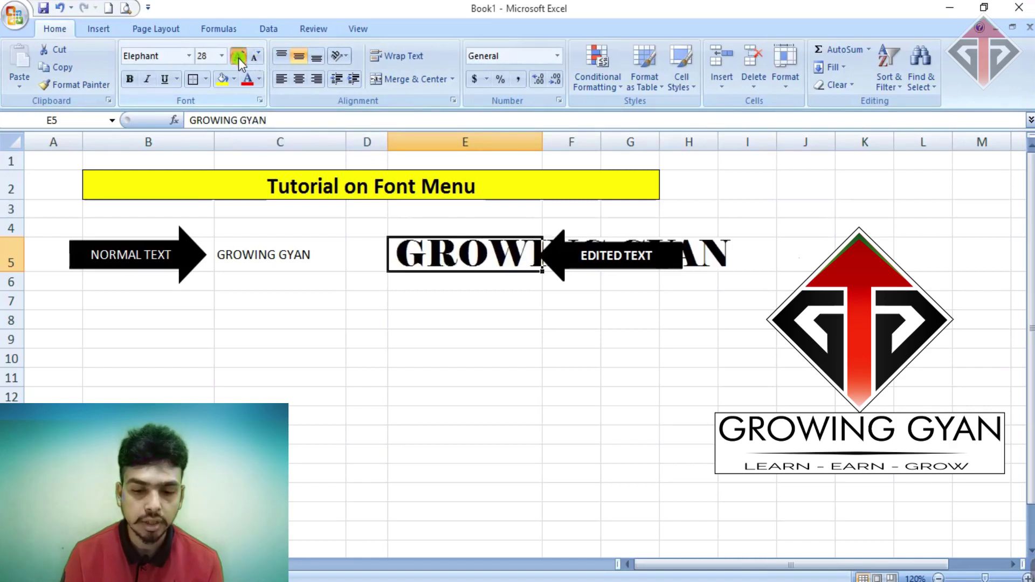
pyautogui.click(238, 56)
pyautogui.click(238, 56)
pyautogui.click(238, 56)
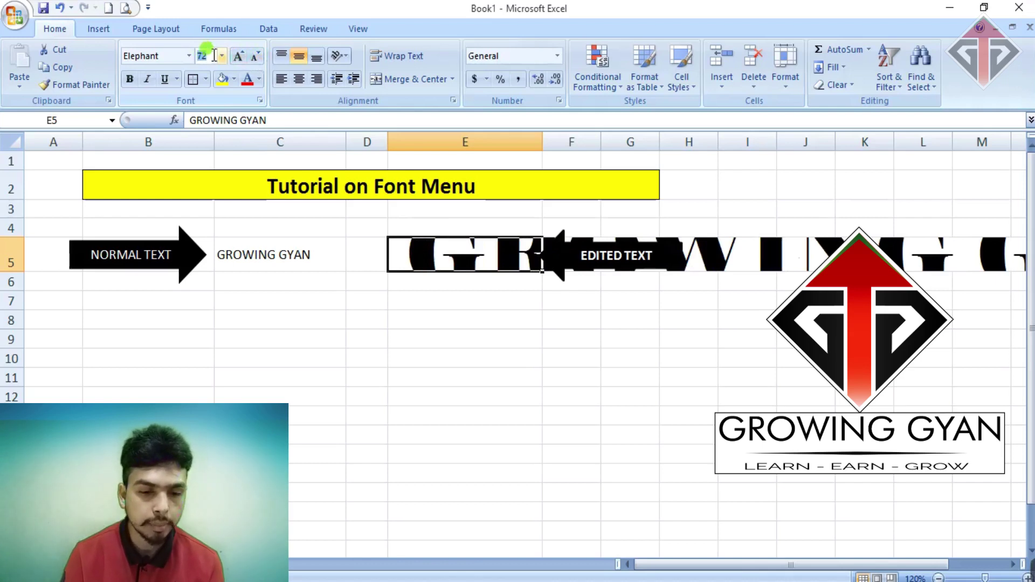
# Enter 150 as the font size for E5.
pyautogui.click(222, 56)
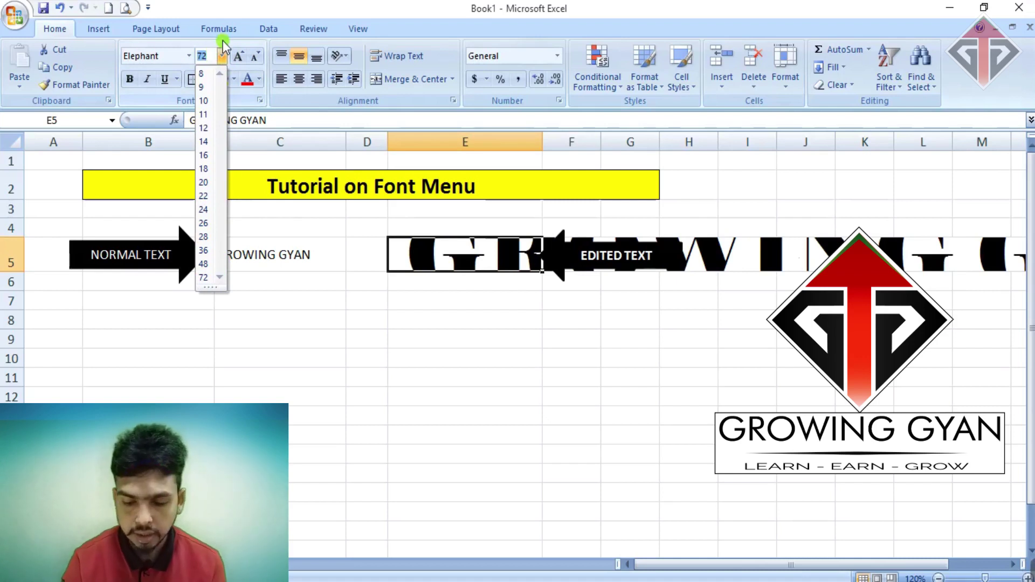
pyautogui.write('150')
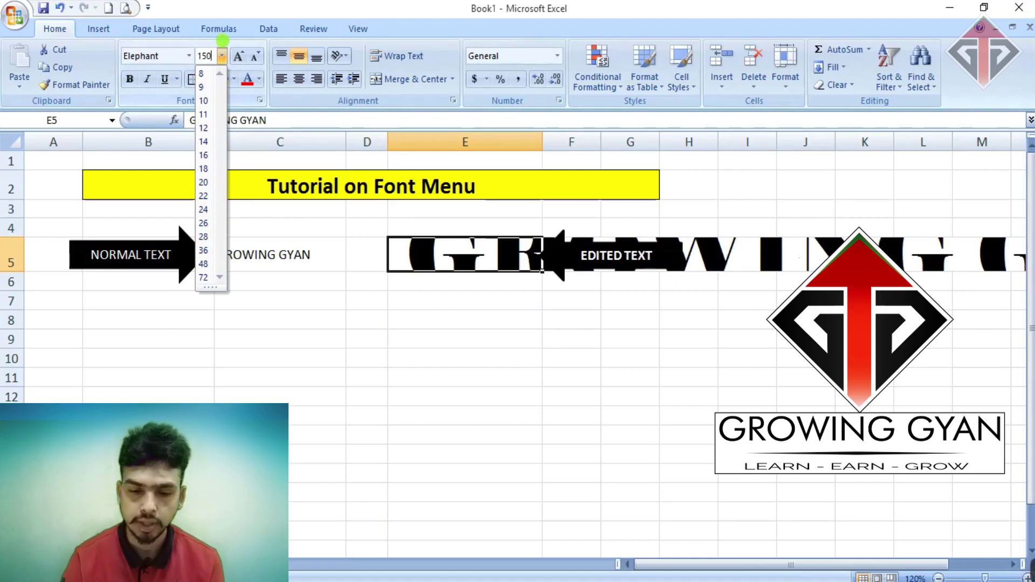
pyautogui.press('Return')
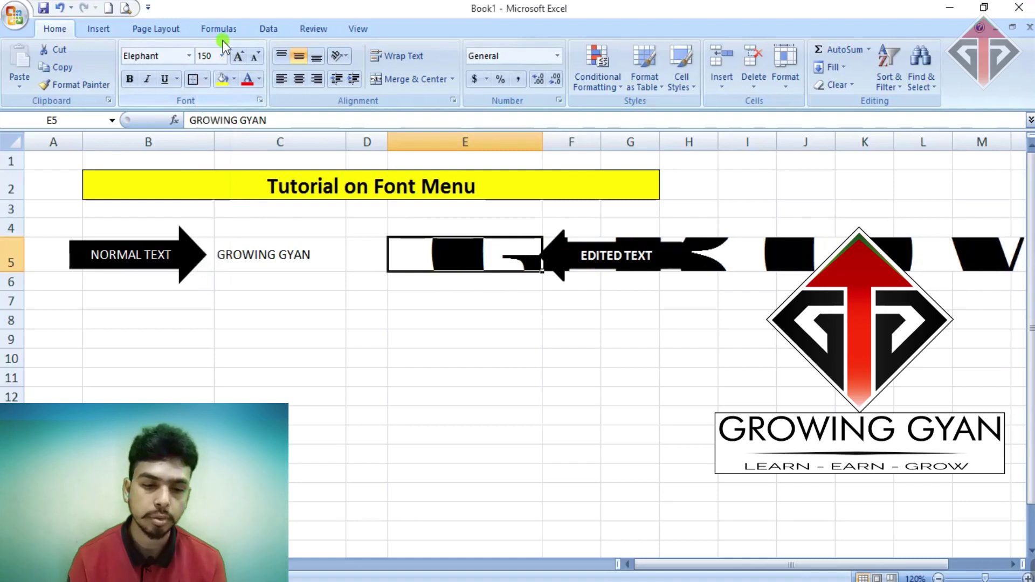
# Step E5's text size down from 150 to 12.
pyautogui.click(257, 58)
pyautogui.click(257, 57)
pyautogui.click(257, 57)
pyautogui.click(257, 57)
pyautogui.click(256, 57)
pyautogui.click(257, 57)
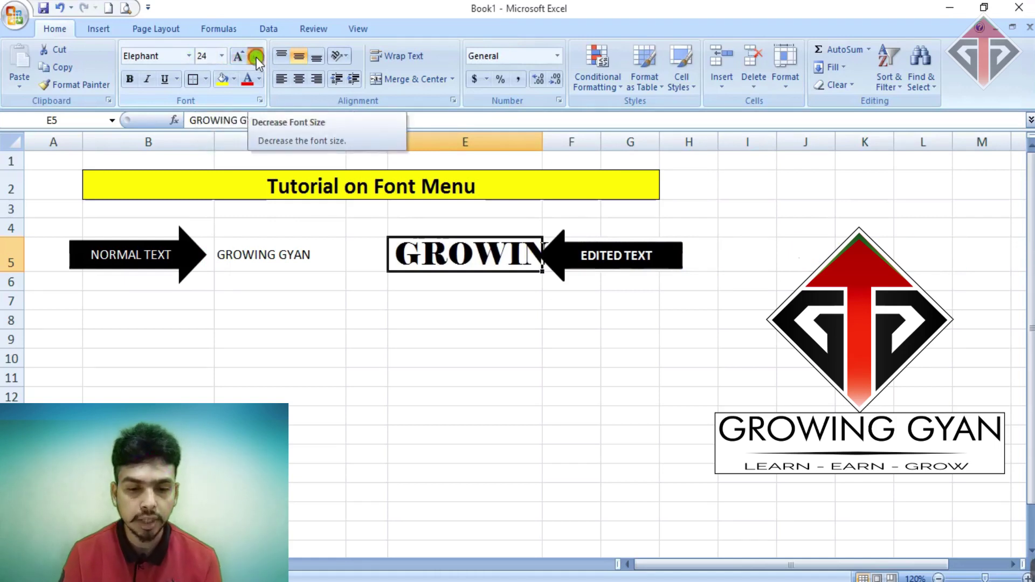
pyautogui.click(257, 57)
pyautogui.click(254, 58)
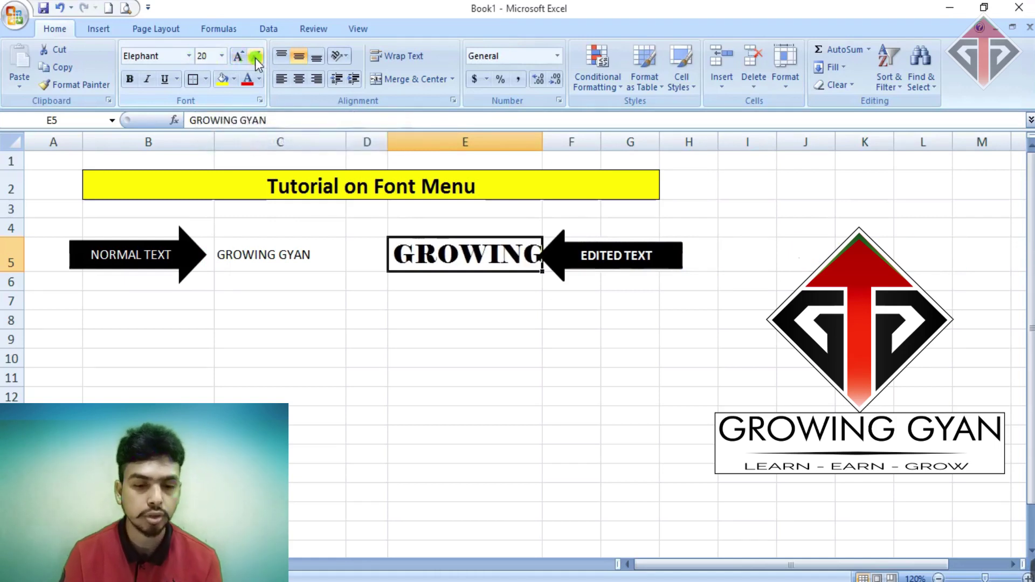
pyautogui.click(261, 53)
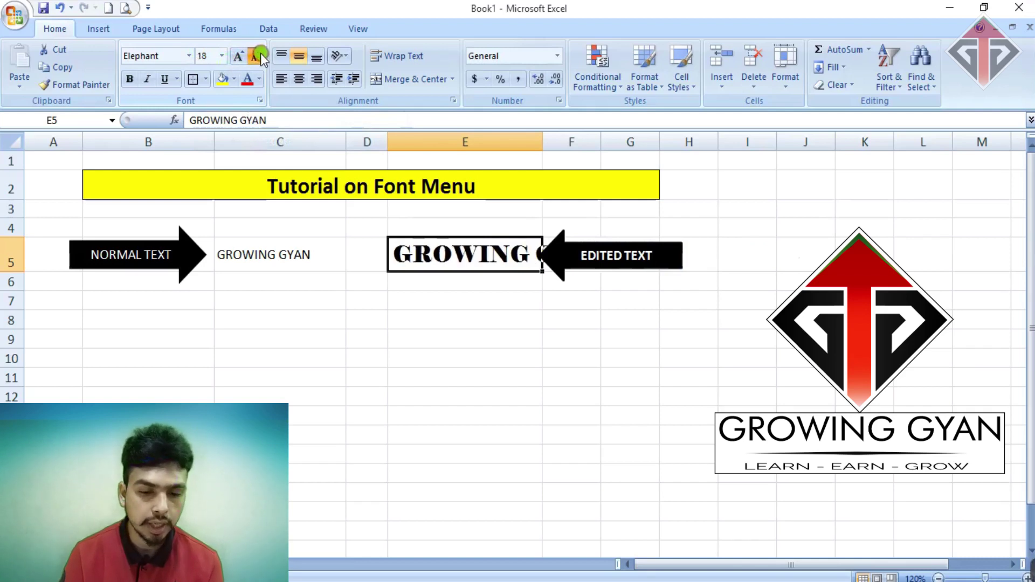
pyautogui.click(261, 53)
pyautogui.click(260, 53)
pyautogui.click(261, 53)
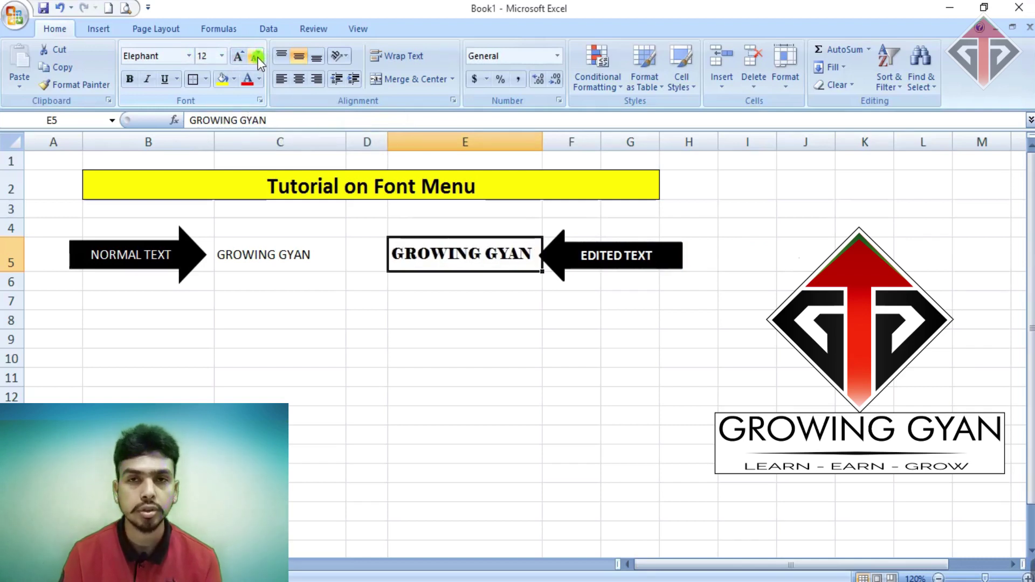
pyautogui.click(241, 56)
pyautogui.click(257, 56)
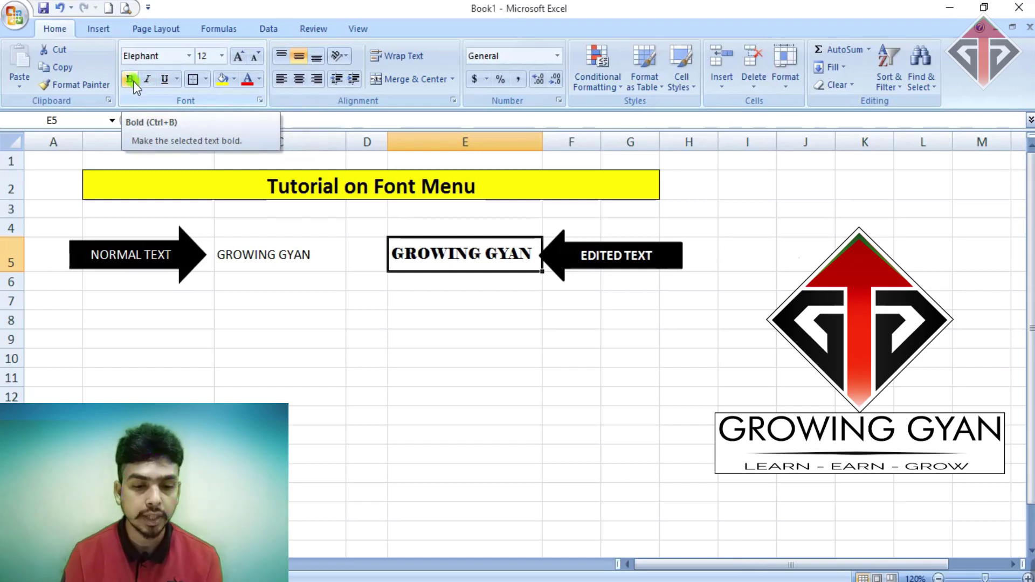
# Toggle bold on and off twice, leaving E5's text unbolded.
pyautogui.click(134, 78)
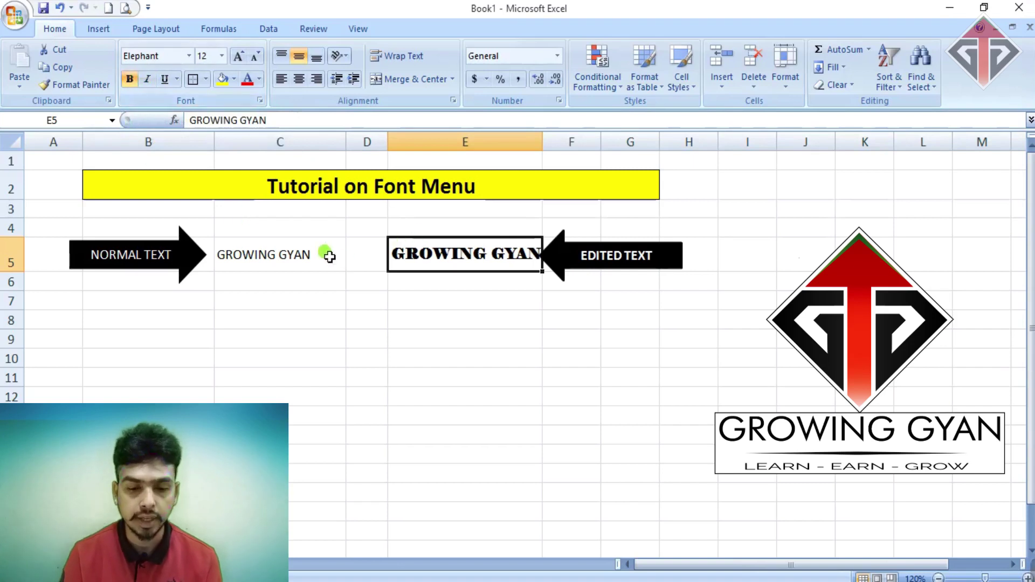
pyautogui.click(128, 78)
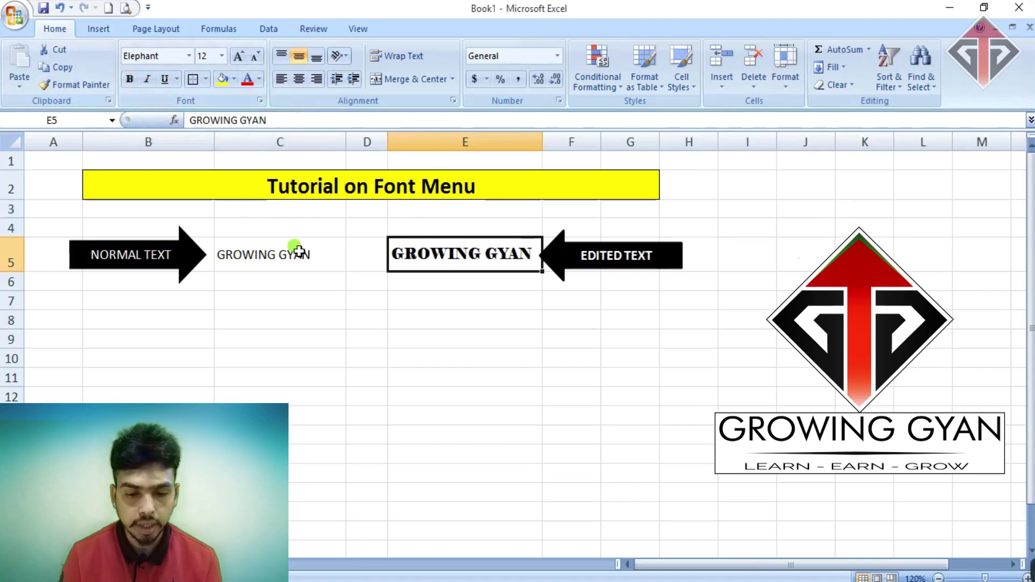
pyautogui.click(129, 79)
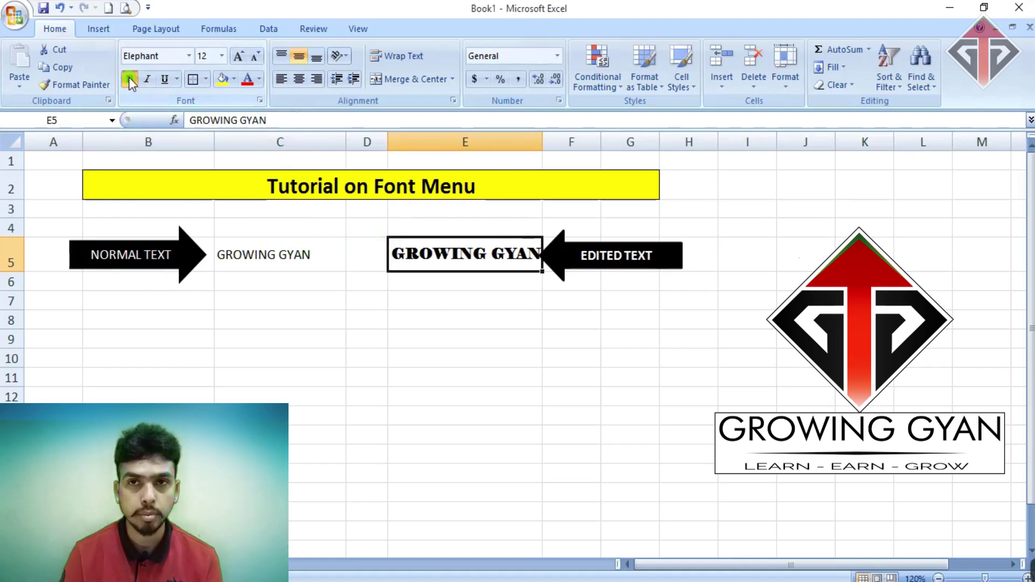
pyautogui.click(128, 76)
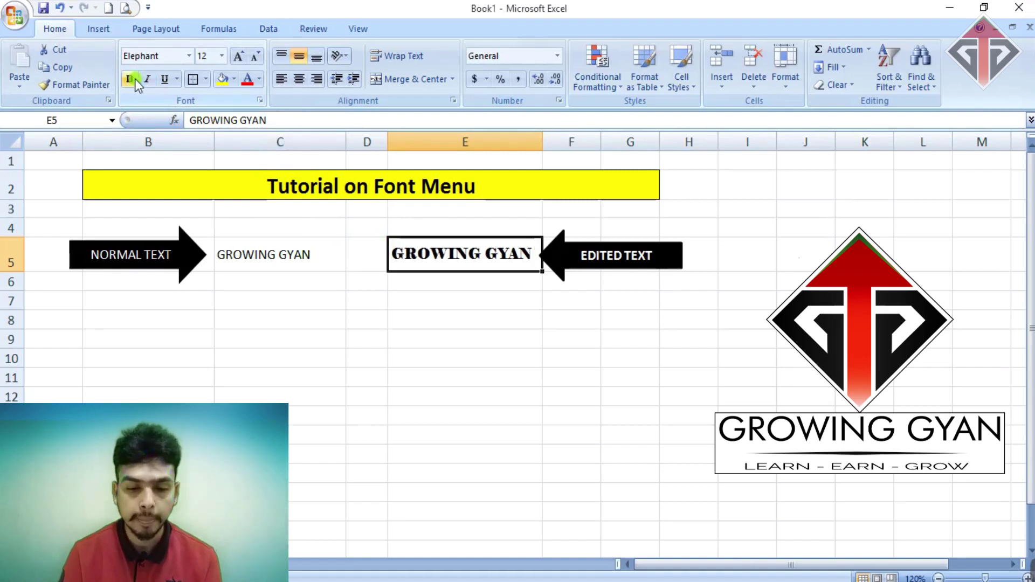
# Change E5's font back to Calibri and compare it with C5.
pyautogui.click(190, 55)
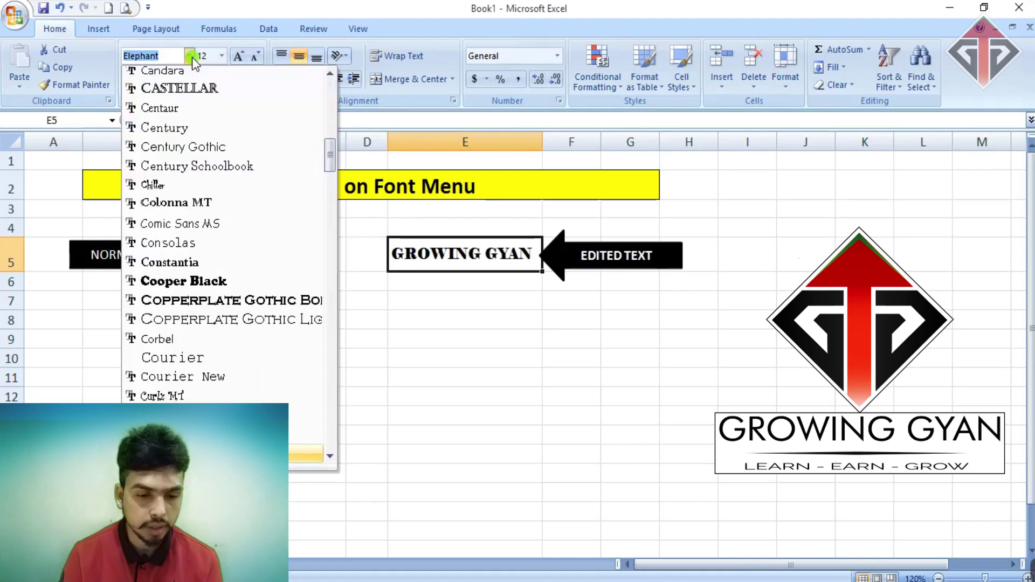
pyautogui.scroll(3, 186, 133)
pyautogui.scroll(2, 237, 134)
pyautogui.moveTo(328, 135); pyautogui.dragTo(338, 82)
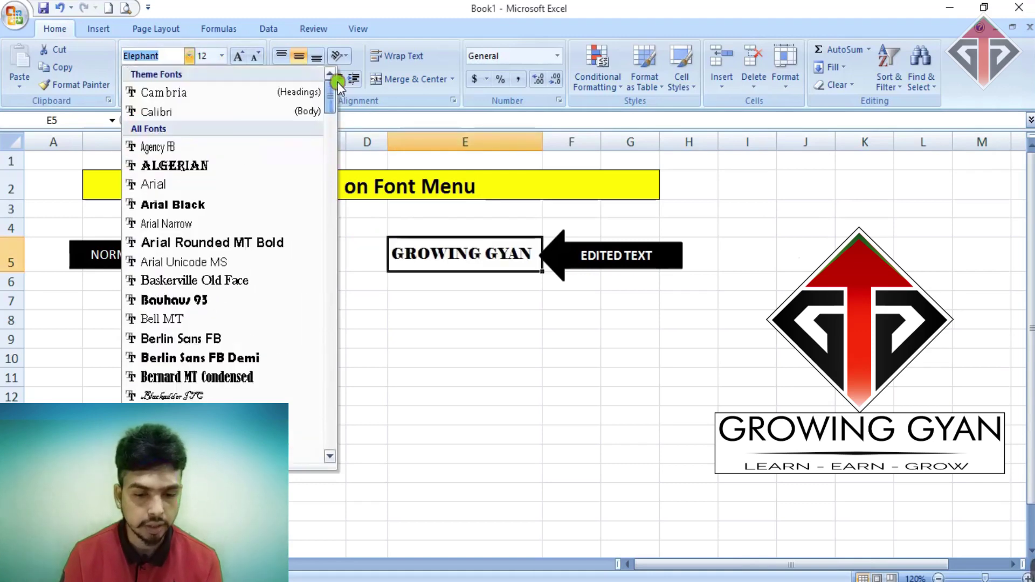
pyautogui.click(185, 112)
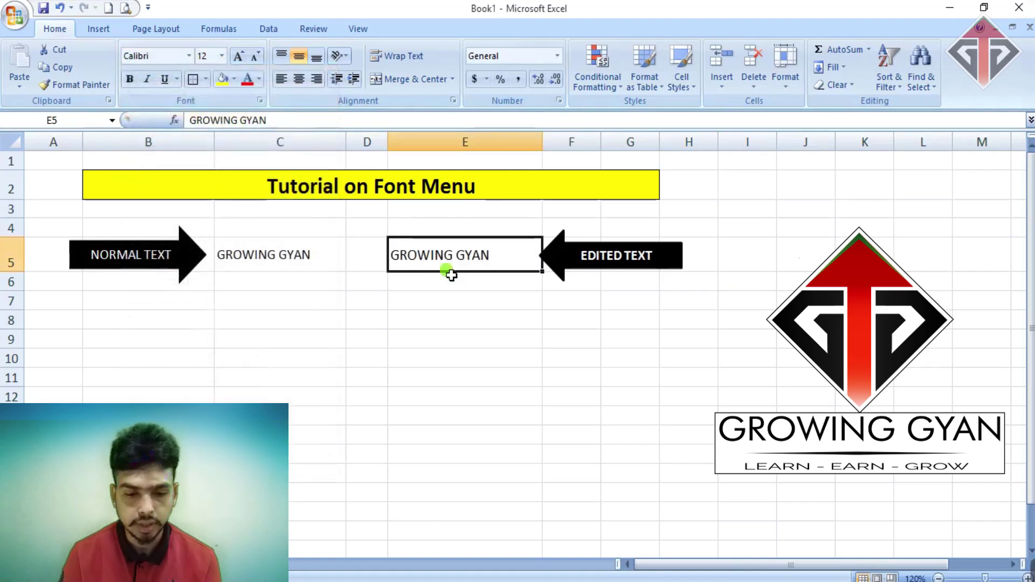
pyautogui.click(280, 243)
pyautogui.click(412, 251)
# Set E5's Calibri text to size 11 and bold, comparing it against C5.
pyautogui.click(316, 253)
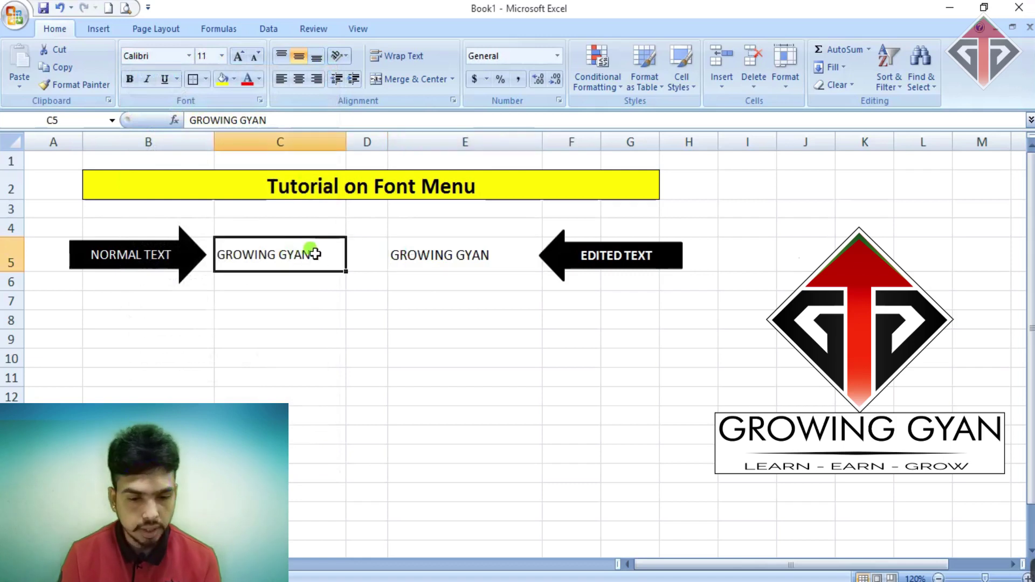
pyautogui.click(413, 266)
pyautogui.click(222, 56)
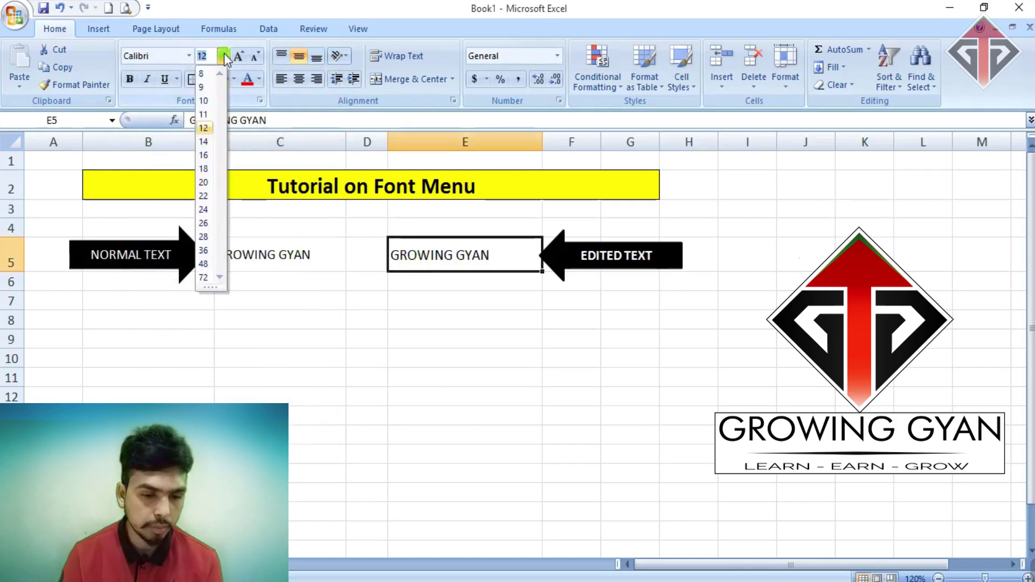
pyautogui.click(199, 114)
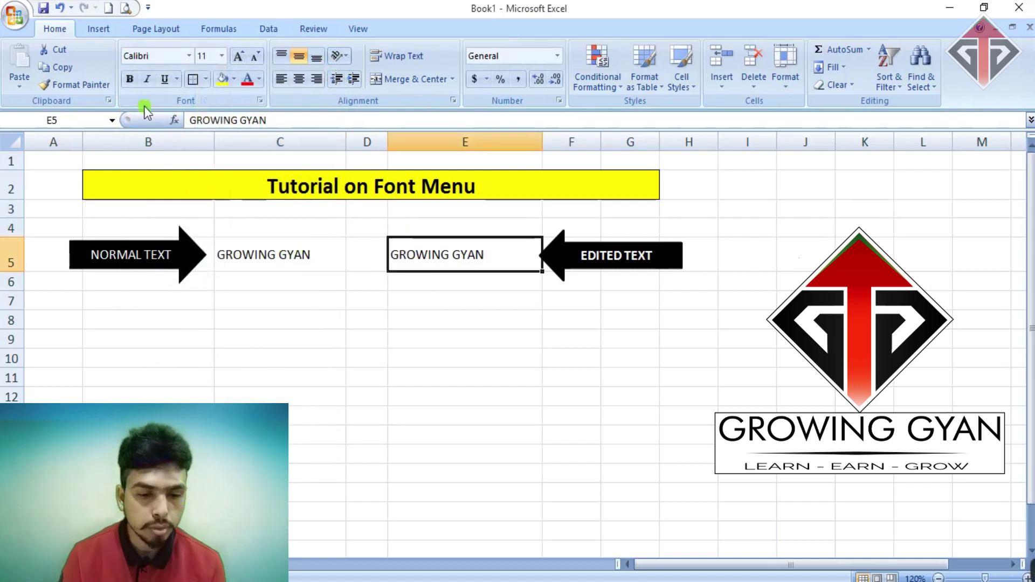
pyautogui.click(129, 82)
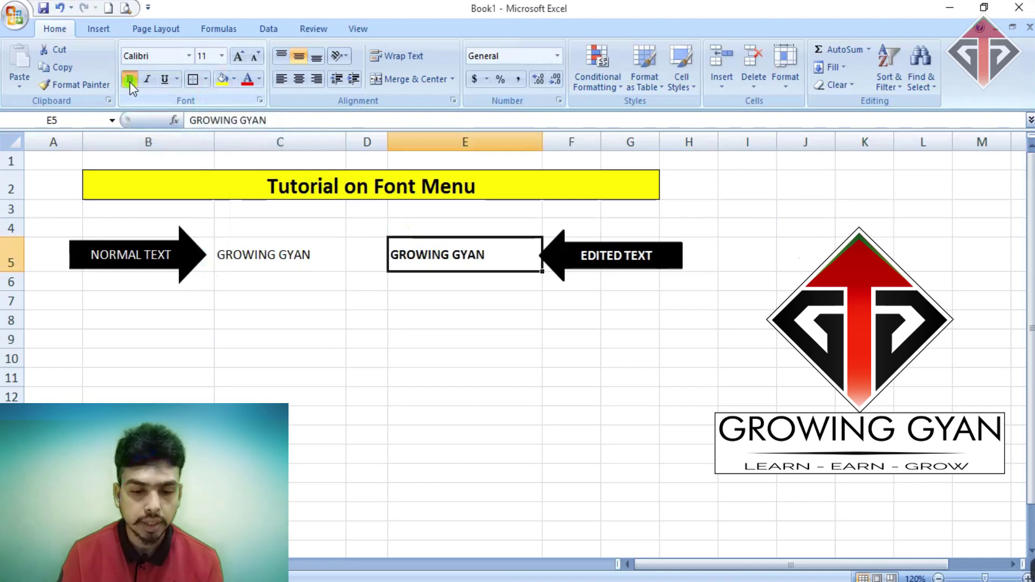
pyautogui.click(274, 258)
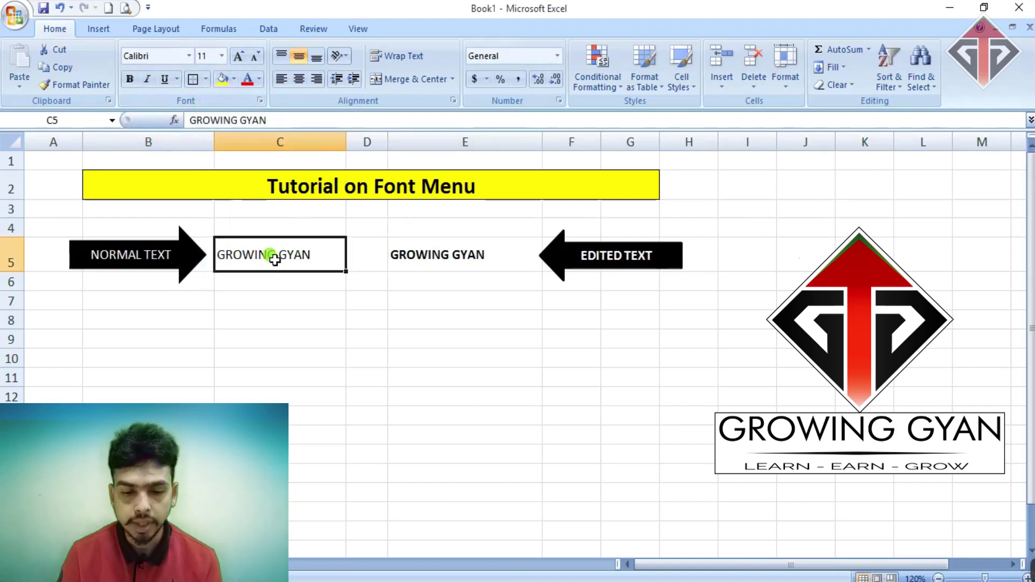
pyautogui.click(454, 269)
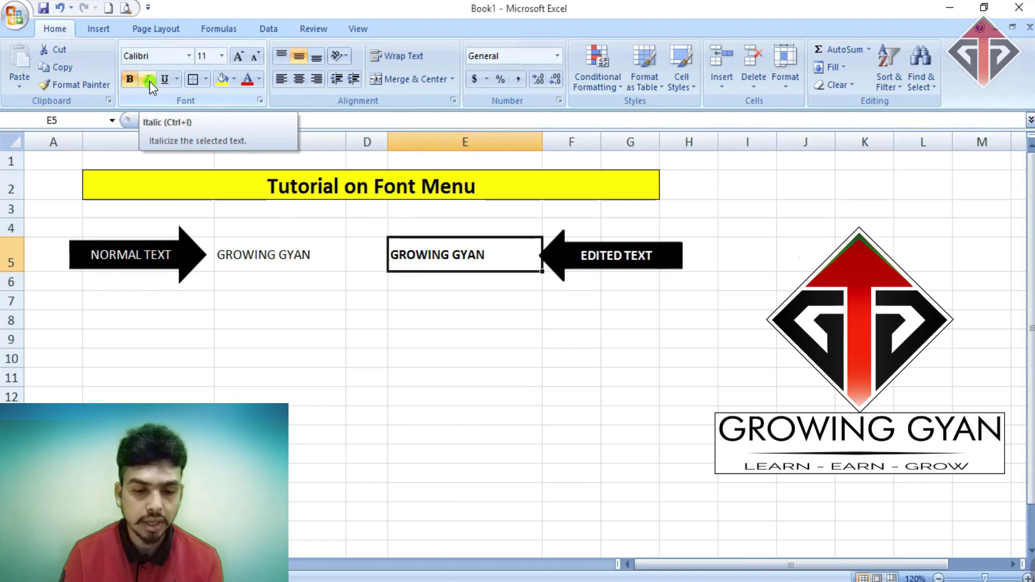
# Add italic and underline to E5's bold GROWING GYAN text.
pyautogui.click(149, 80)
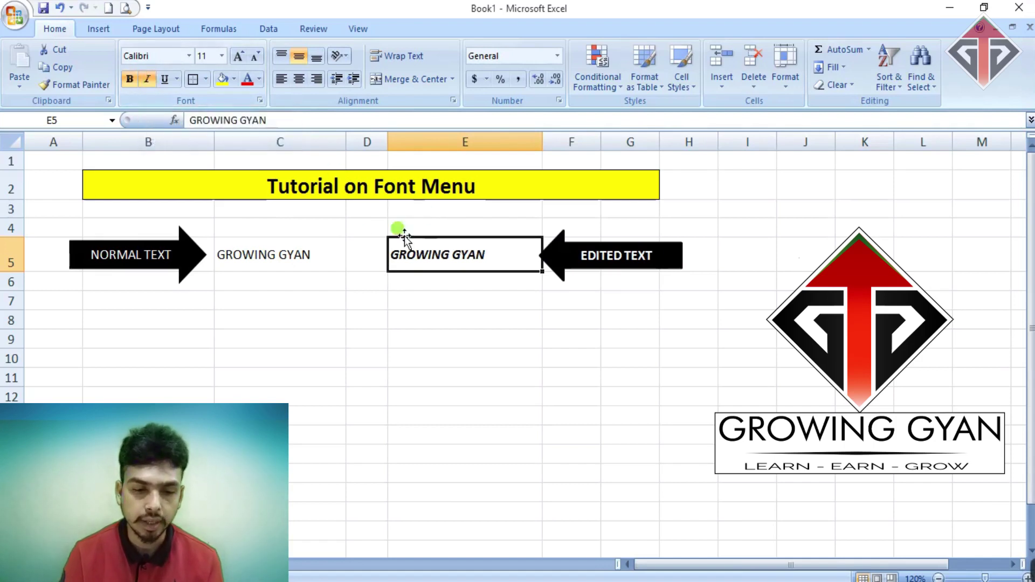
pyautogui.click(164, 79)
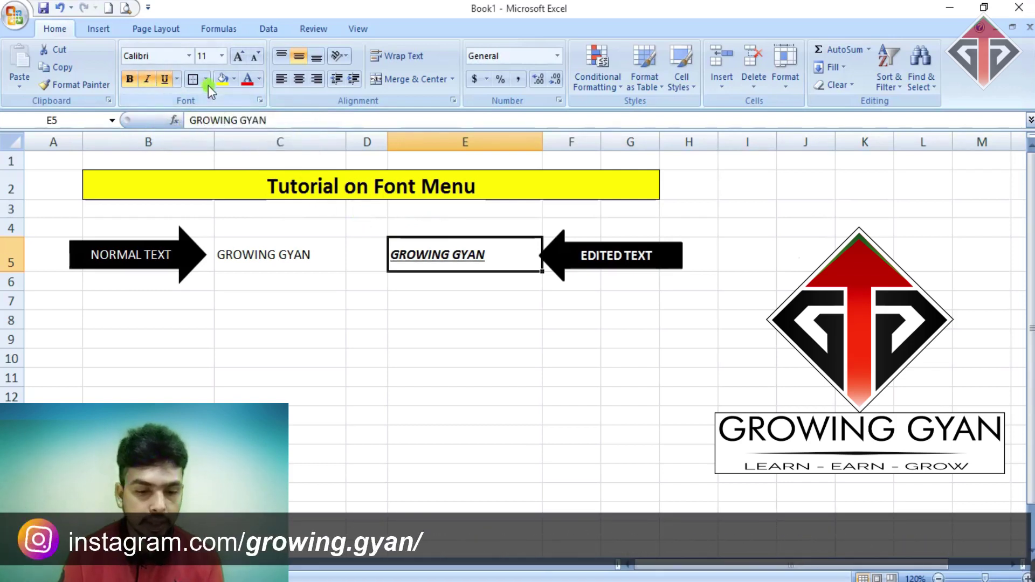
pyautogui.click(178, 79)
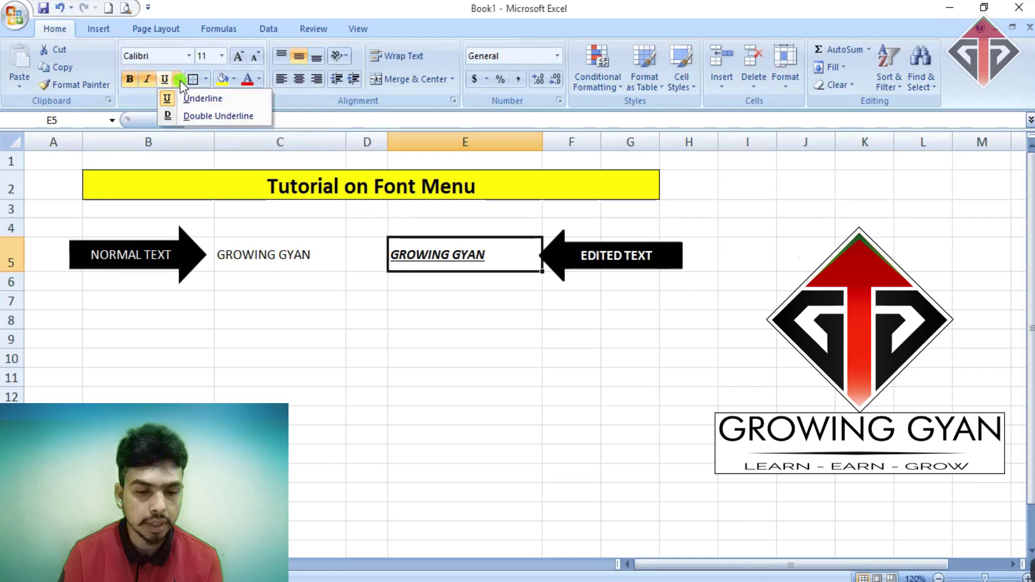
pyautogui.click(180, 115)
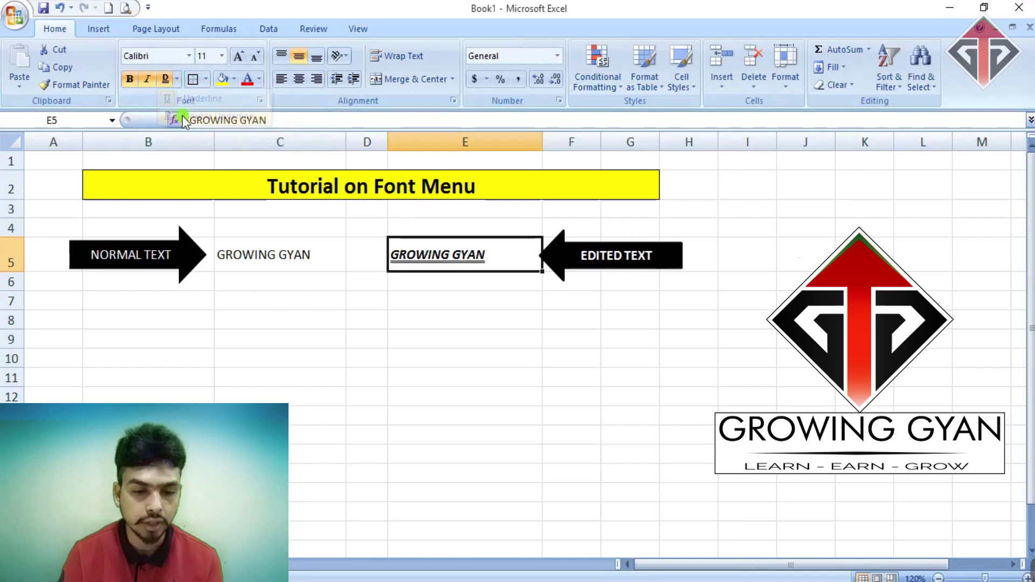
pyautogui.click(176, 81)
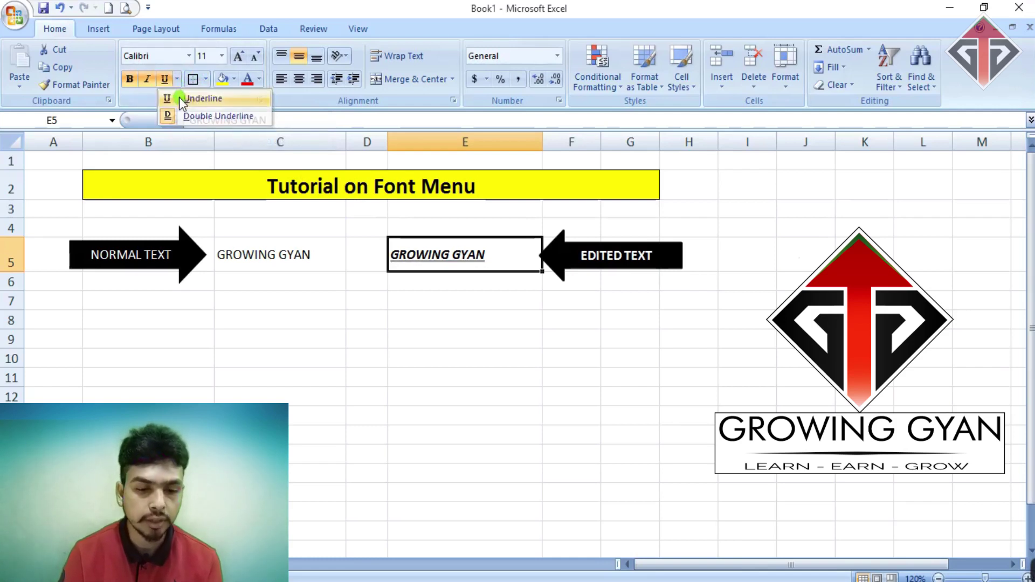
pyautogui.click(181, 97)
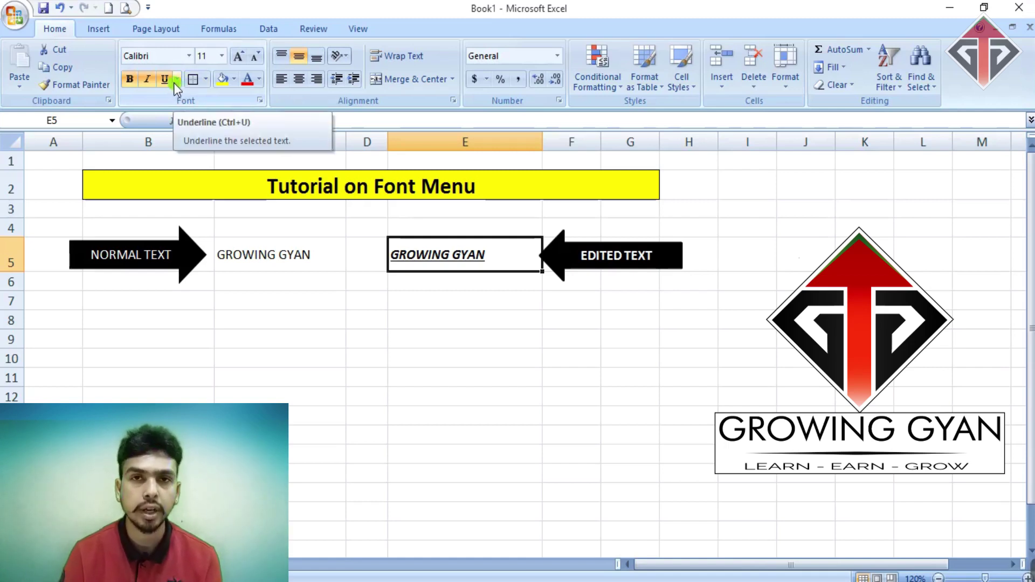
pyautogui.click(175, 80)
pyautogui.click(186, 114)
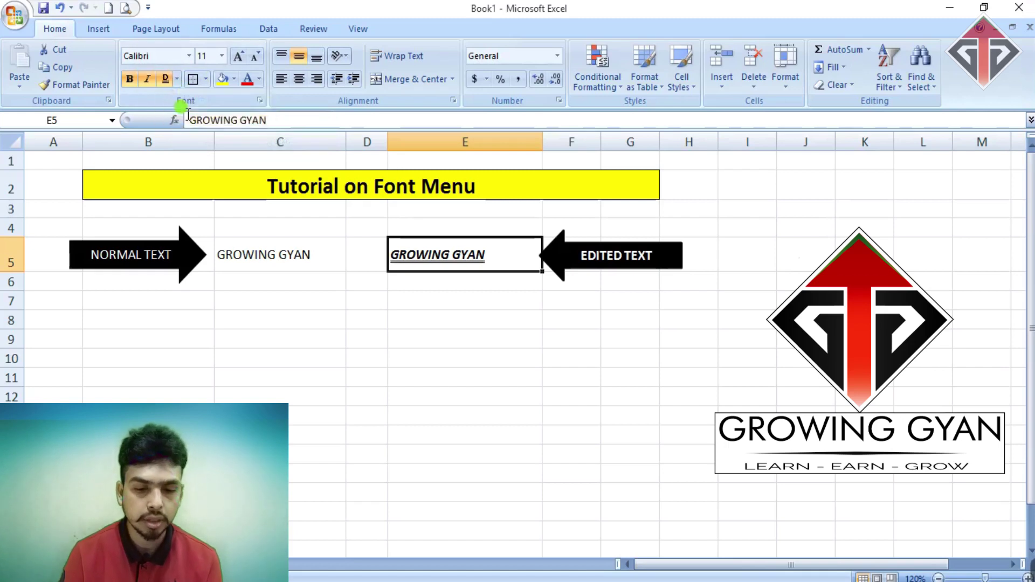
pyautogui.click(177, 79)
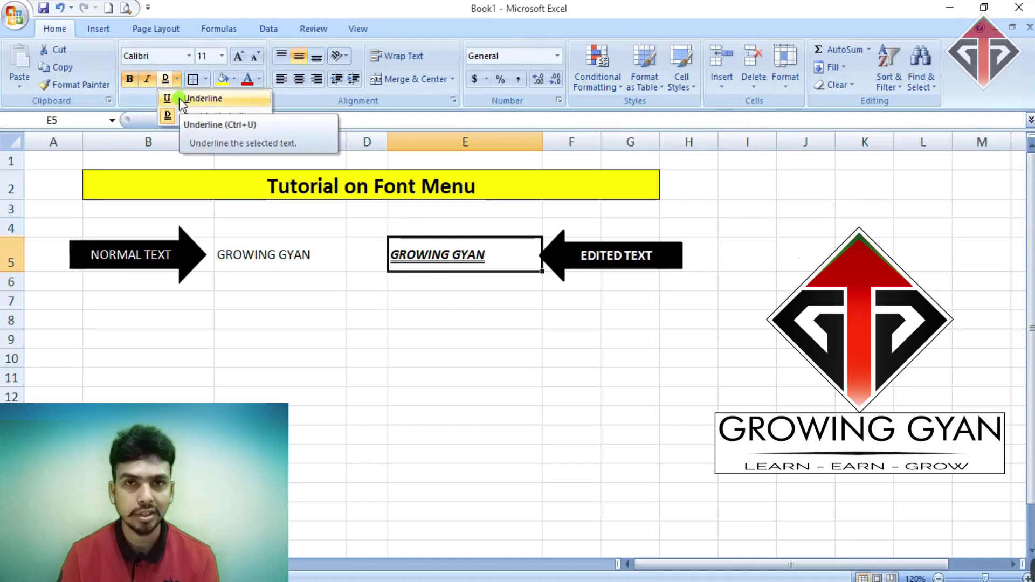
pyautogui.click(179, 98)
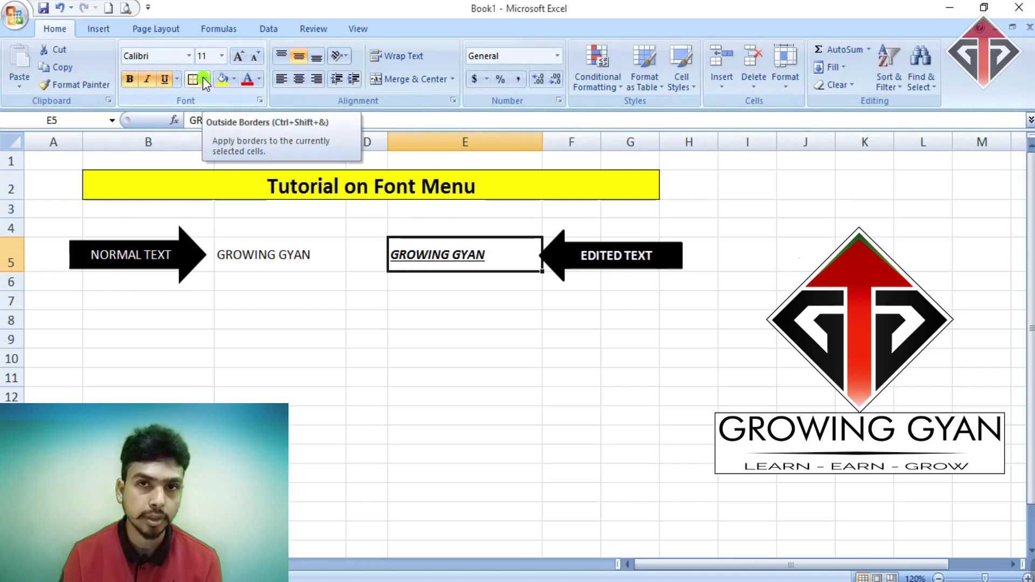
# Turn off bold, italic and underline on E5's text.
pyautogui.click(532, 395)
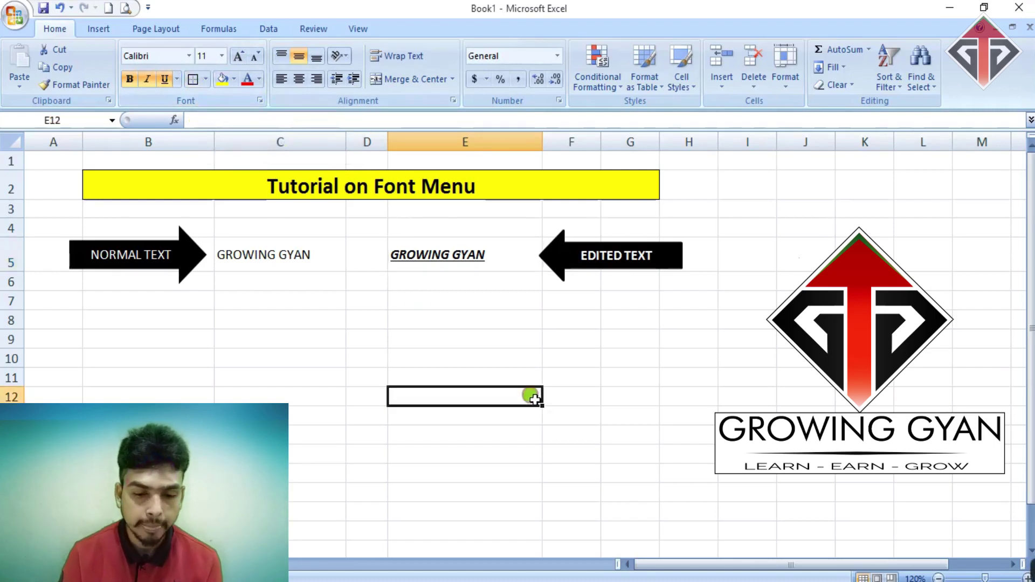
pyautogui.click(341, 261)
pyautogui.click(463, 258)
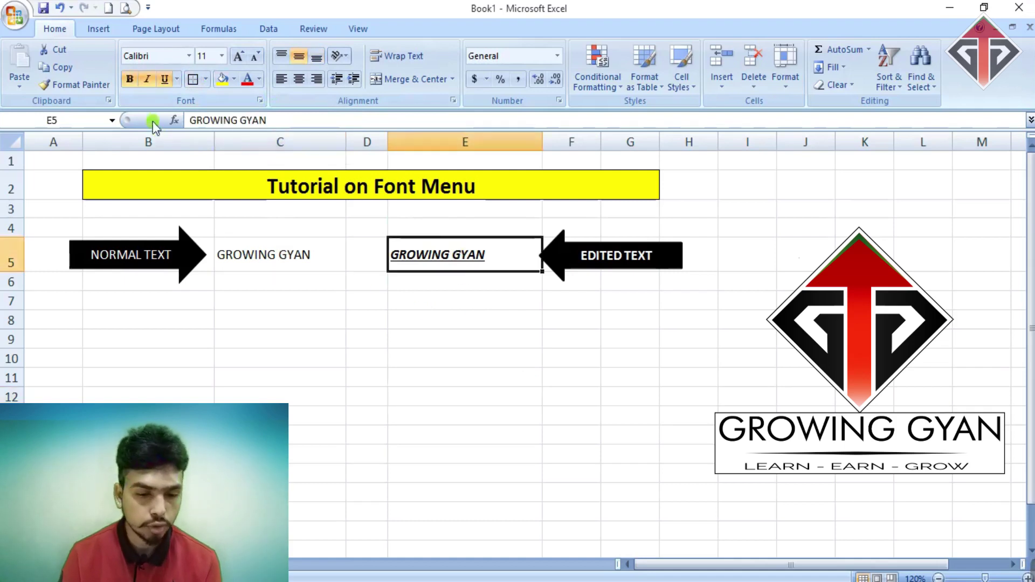
pyautogui.click(129, 80)
pyautogui.click(147, 79)
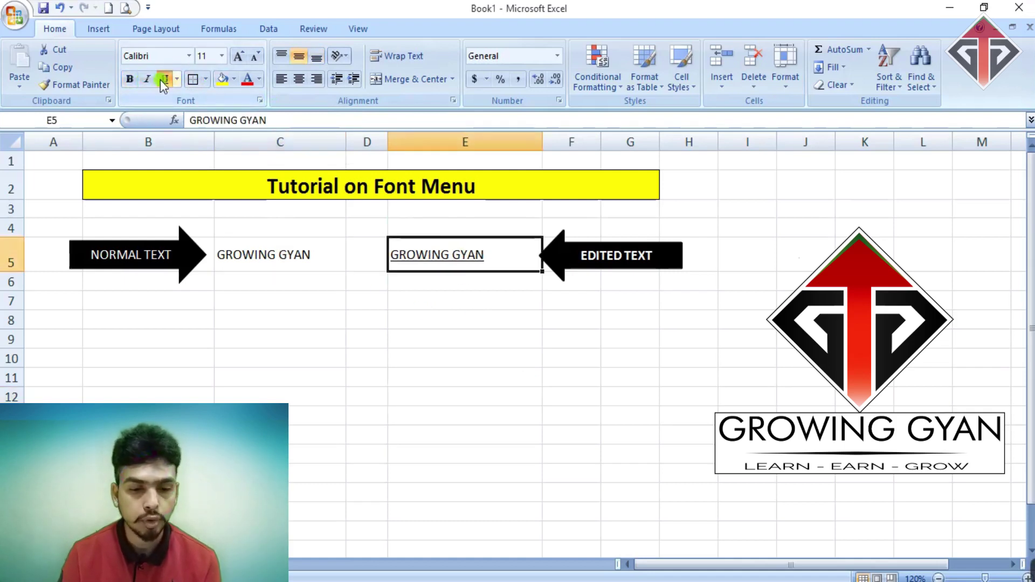
pyautogui.click(164, 79)
# Add a thin outside border to cell E5.
pyautogui.click(307, 248)
pyautogui.click(416, 256)
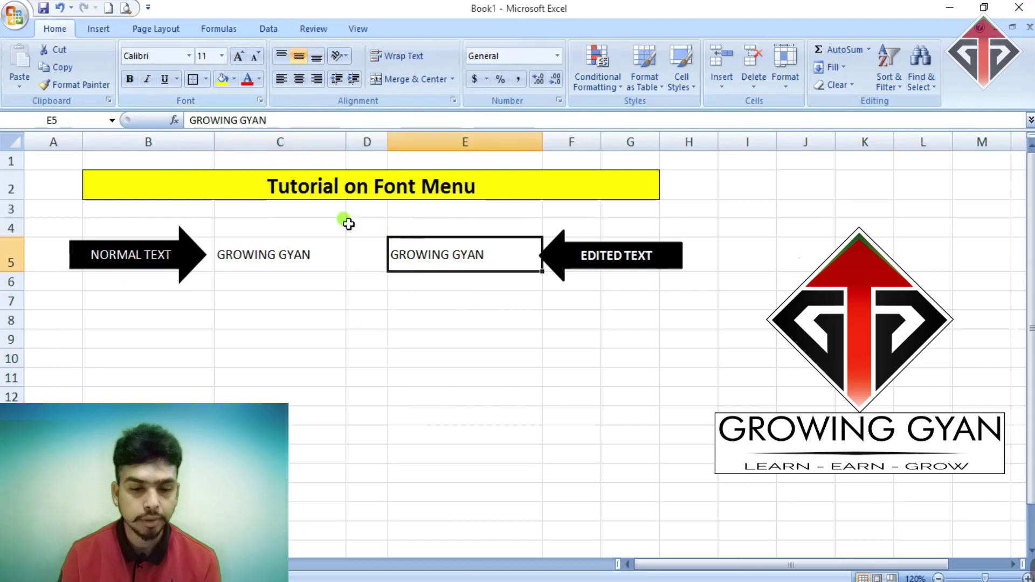
pyautogui.click(193, 80)
pyautogui.click(491, 370)
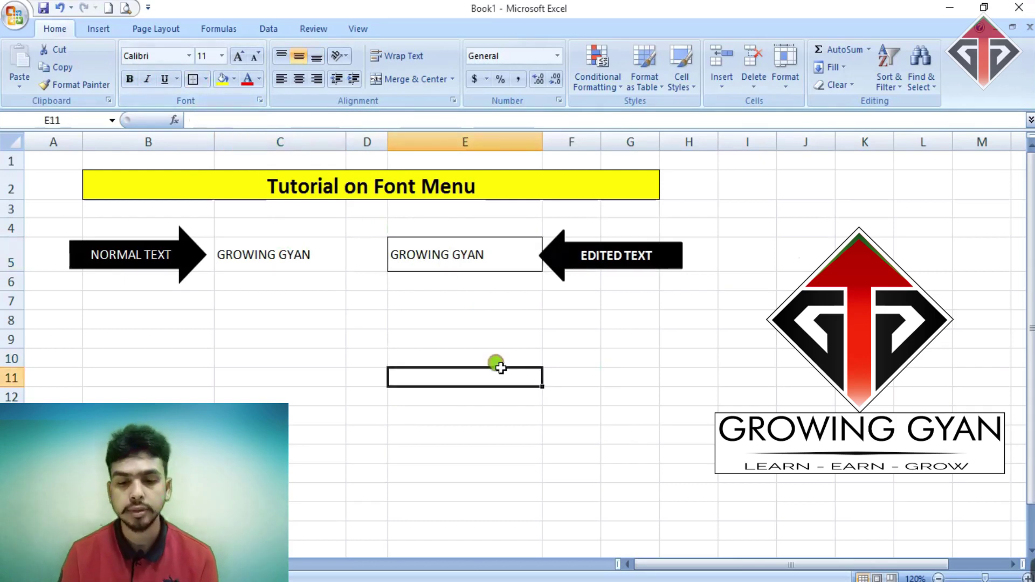
pyautogui.click(456, 247)
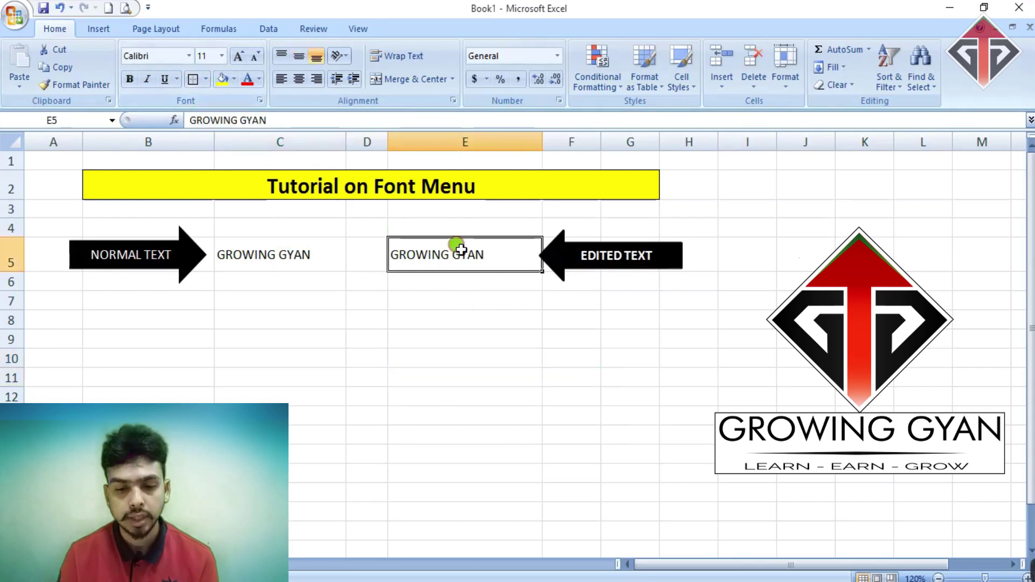
pyautogui.click(206, 80)
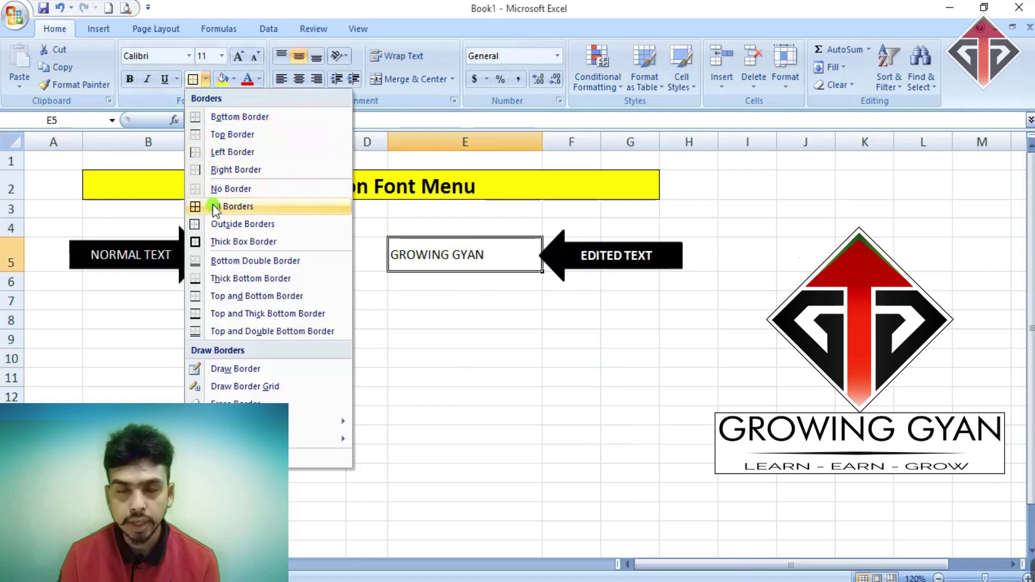
# Apply All Borders to block D4:E7, then undo it along with E5's earlier border.
pyautogui.click(377, 222)
pyautogui.moveTo(372, 224)
pyautogui.mouseDown()
pyautogui.moveTo(443, 256)
pyautogui.moveTo(467, 300)
pyautogui.mouseUp()
pyautogui.click(206, 80)
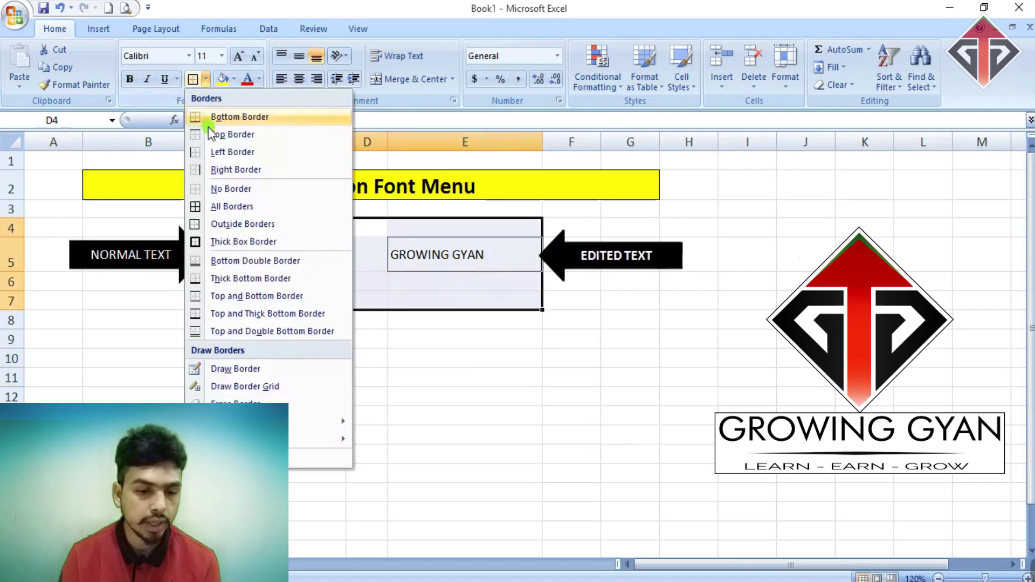
pyautogui.click(211, 208)
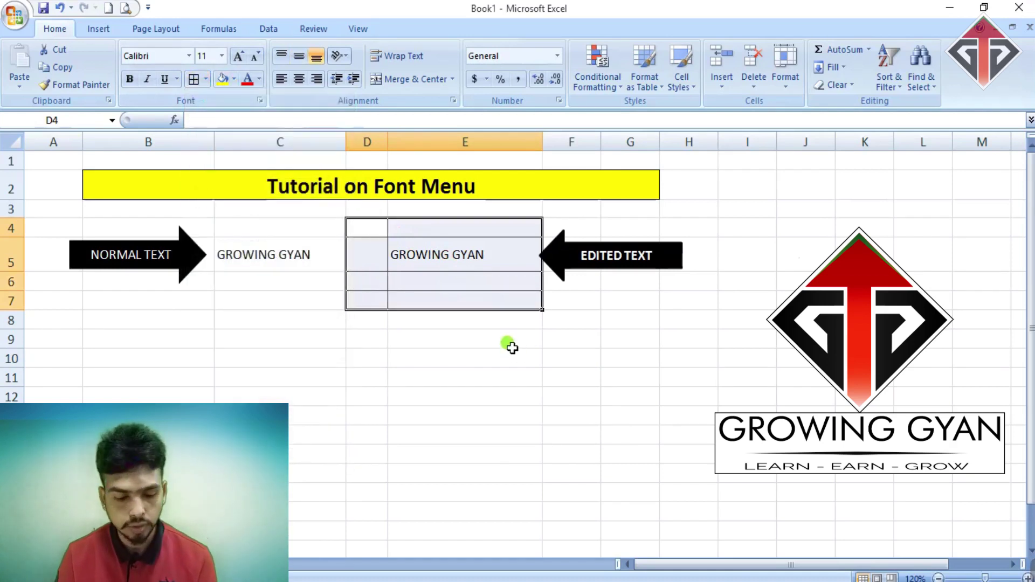
pyautogui.hotkey('ctrl', 'z')
pyautogui.hotkey('ctrl', 'z')
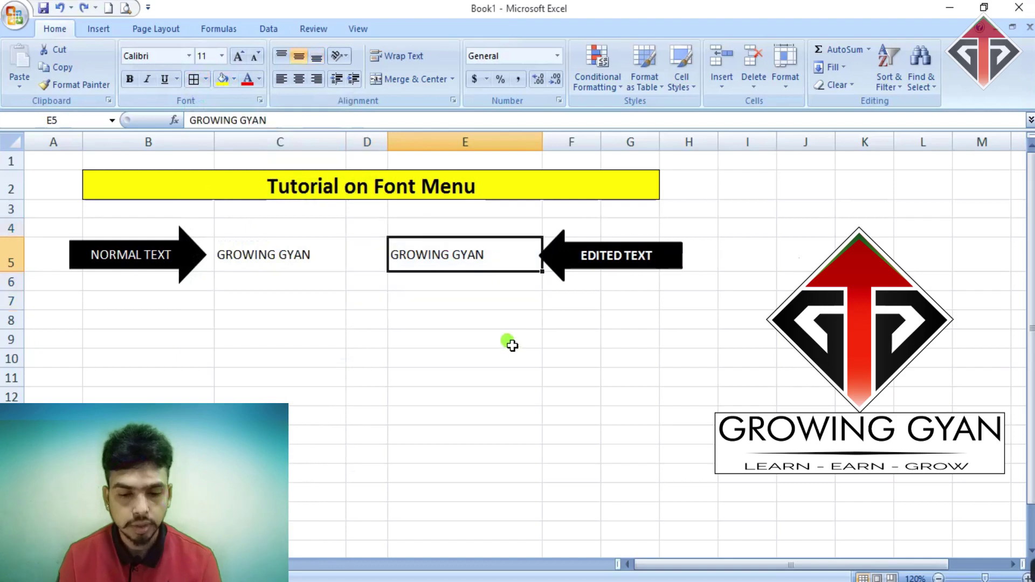
pyautogui.press('Down')
pyautogui.press('Down')
pyautogui.press('Down')
# Give cell E5 an outside border and reselect it to check the result.
pyautogui.click(410, 268)
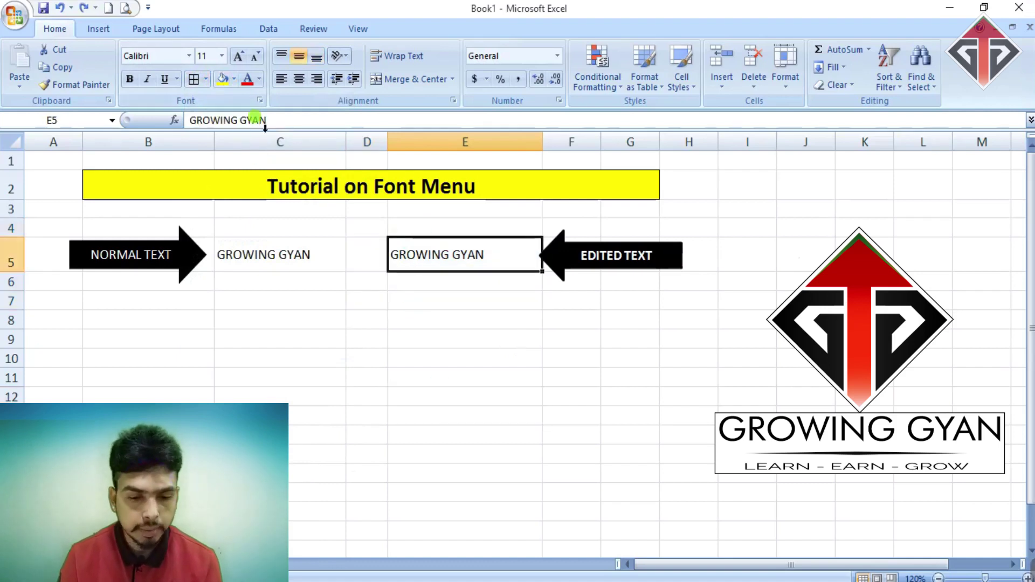
pyautogui.click(210, 80)
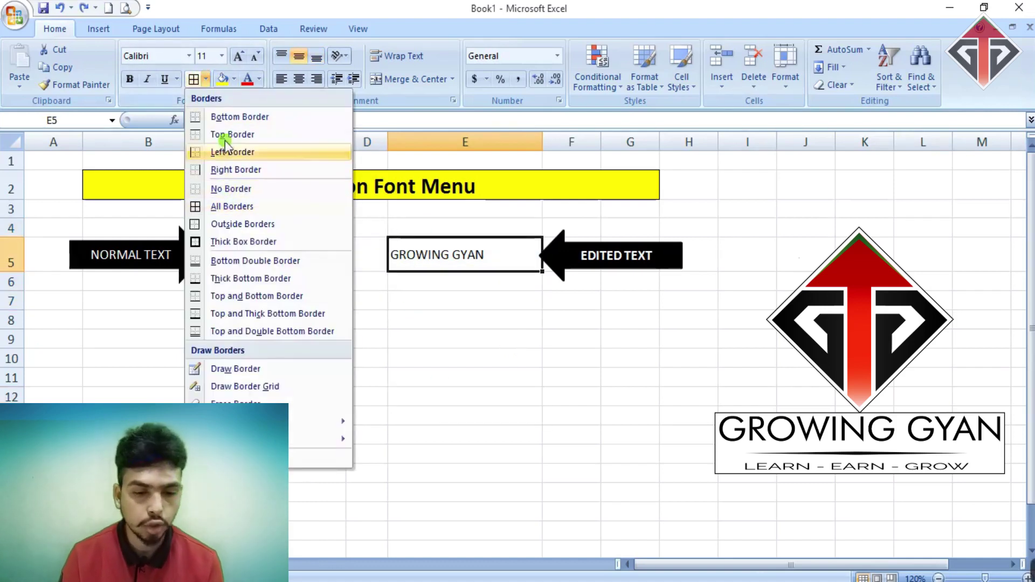
pyautogui.click(223, 224)
pyautogui.click(536, 374)
pyautogui.click(474, 261)
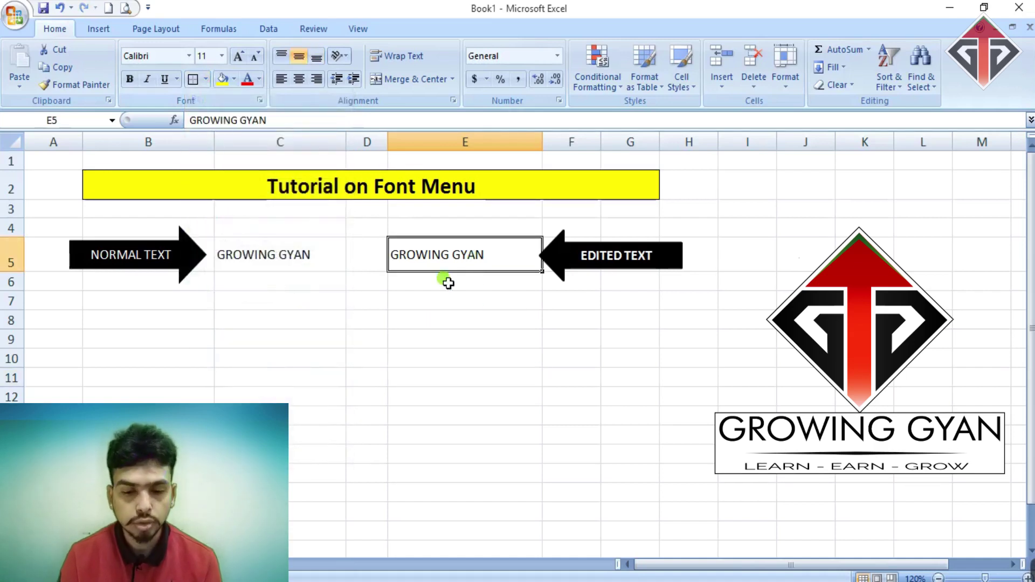
pyautogui.click(204, 80)
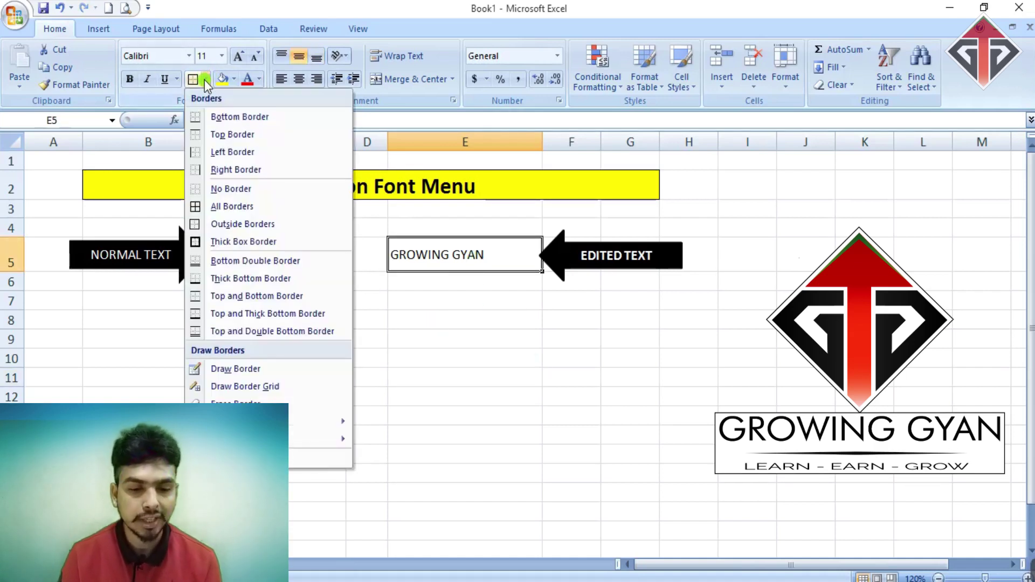
# Give E5 a thick box border, then add All Borders around cell C5.
pyautogui.click(231, 241)
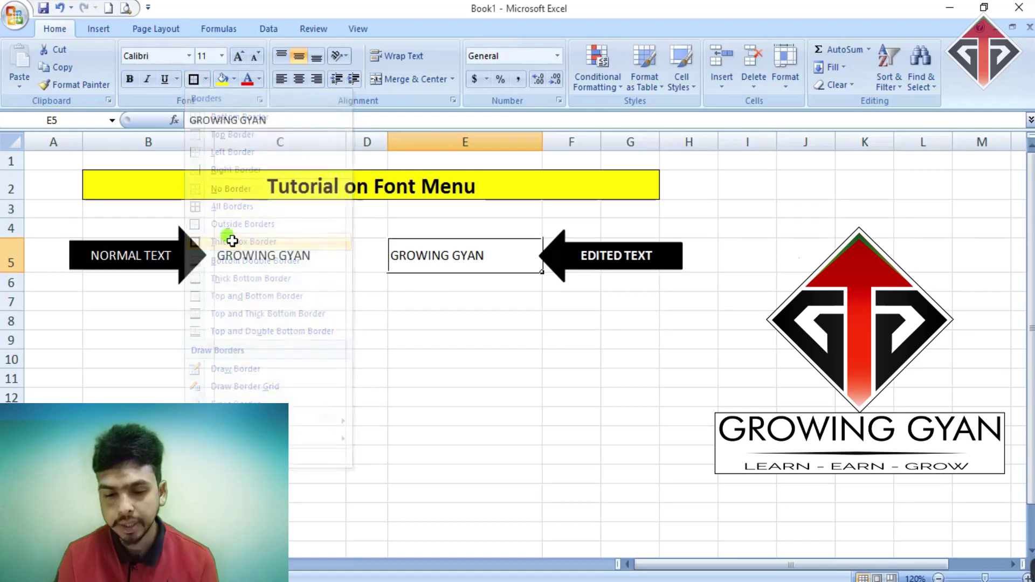
pyautogui.click(505, 335)
pyautogui.click(286, 256)
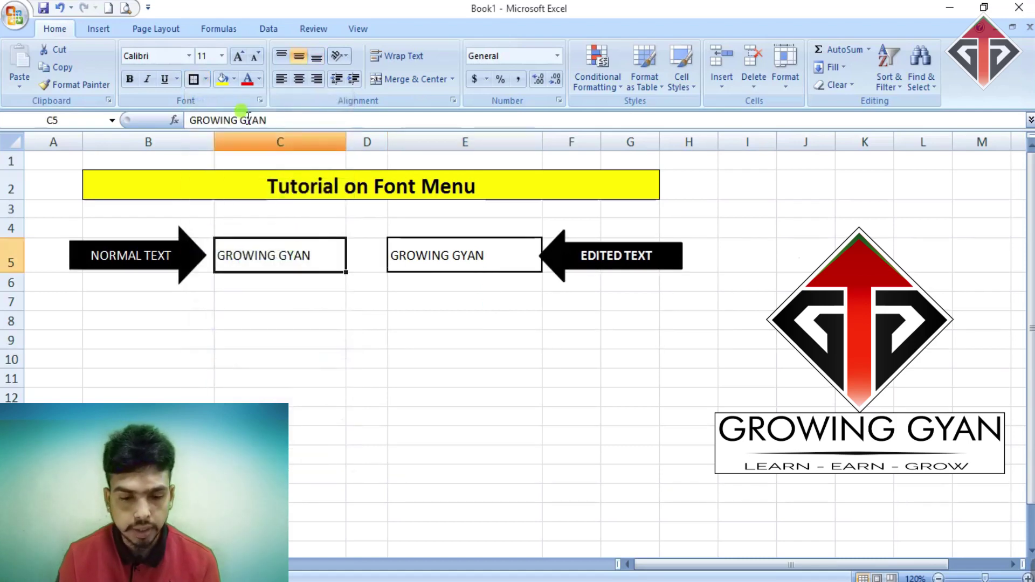
pyautogui.click(206, 79)
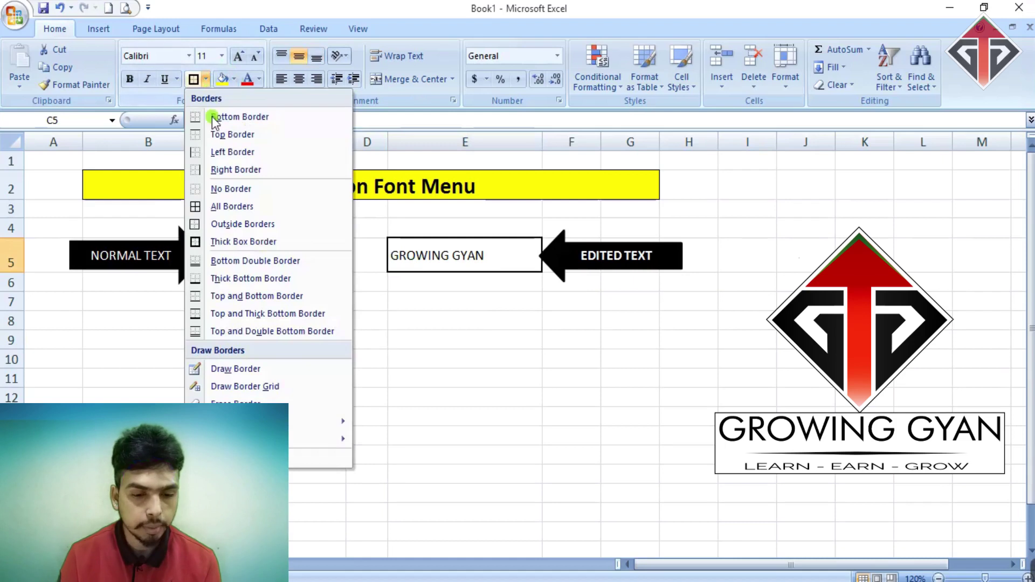
pyautogui.click(219, 215)
pyautogui.click(465, 492)
pyautogui.click(437, 280)
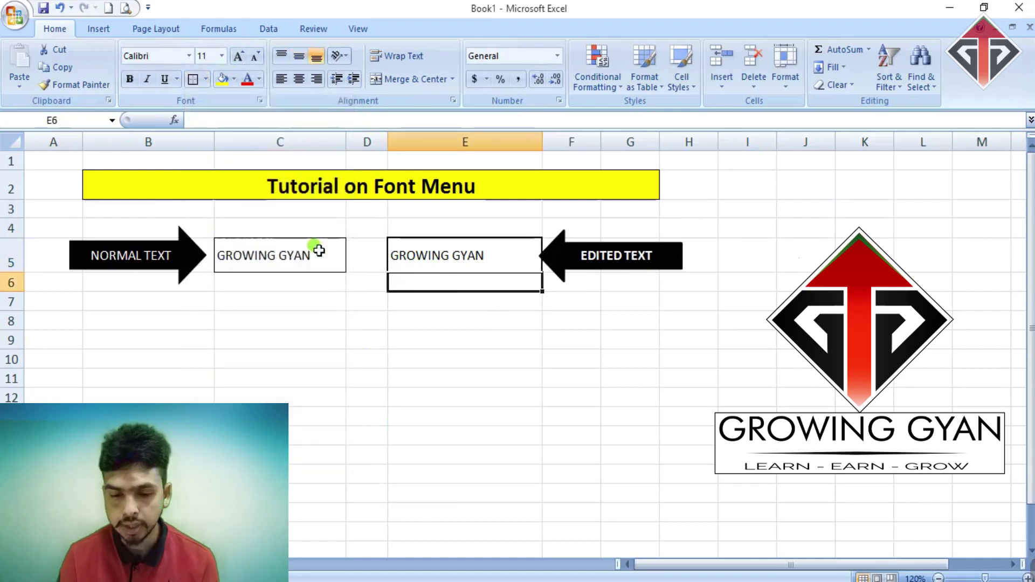
# Select block C7:E9, the NORMAL TEXT and EDITED TEXT arrow shapes, then cells C5 and E5.
pyautogui.click(320, 251)
pyautogui.click(485, 248)
pyautogui.click(463, 341)
pyautogui.moveTo(327, 309); pyautogui.dragTo(463, 344)
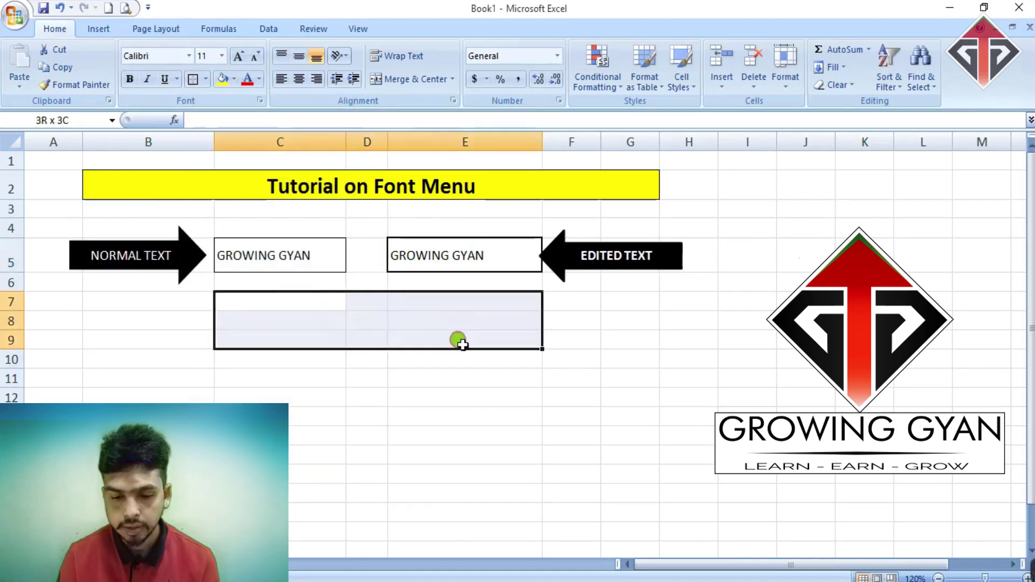
pyautogui.click(180, 269)
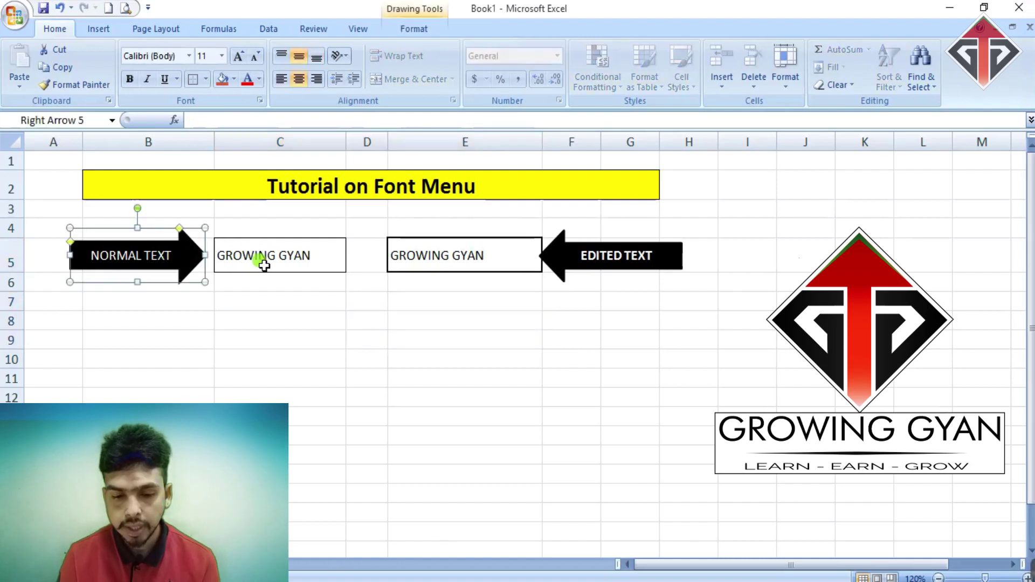
pyautogui.click(630, 268)
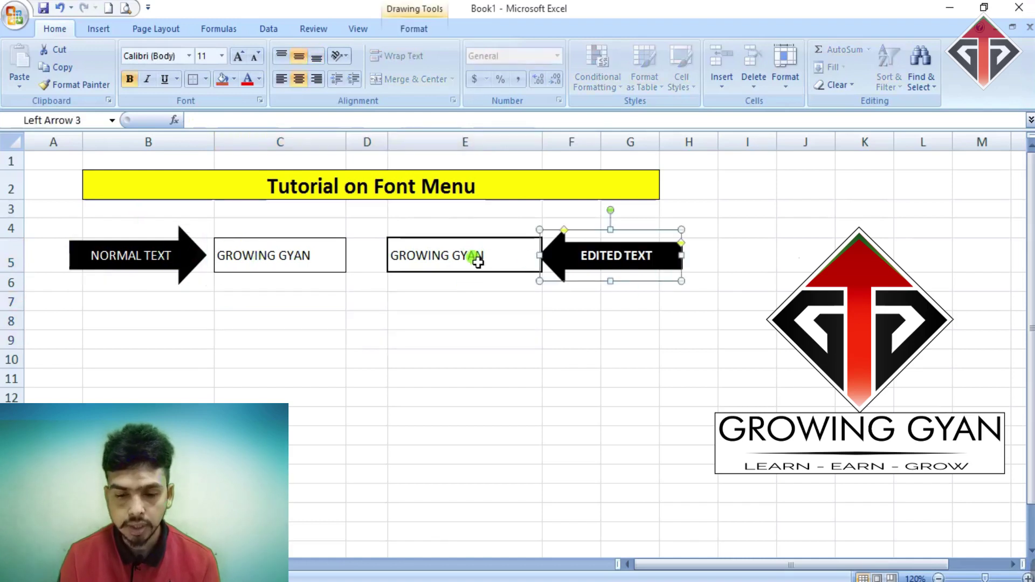
pyautogui.click(337, 248)
pyautogui.click(511, 265)
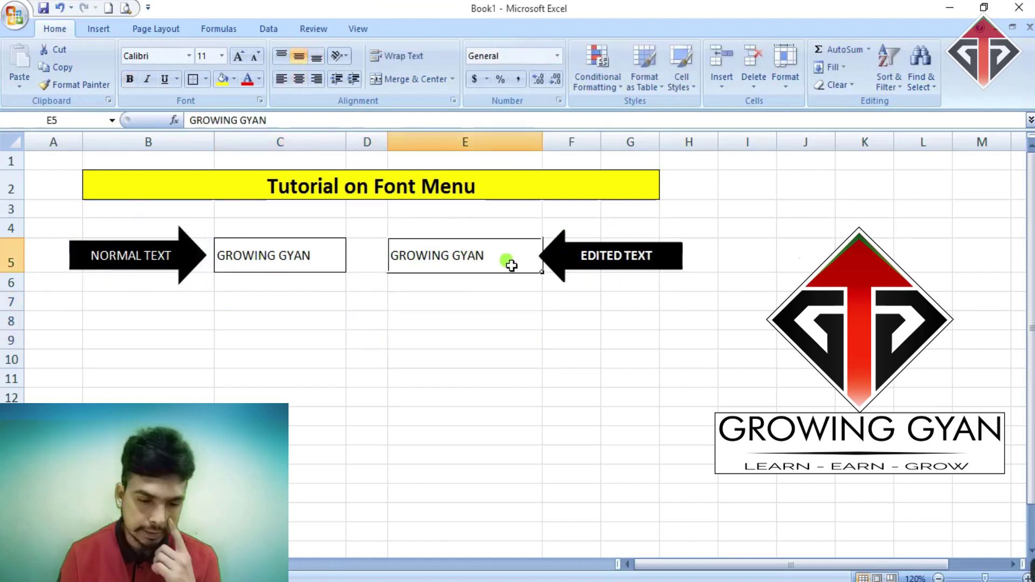
# Add a top border to cell E5 and reselect it.
pyautogui.click(205, 79)
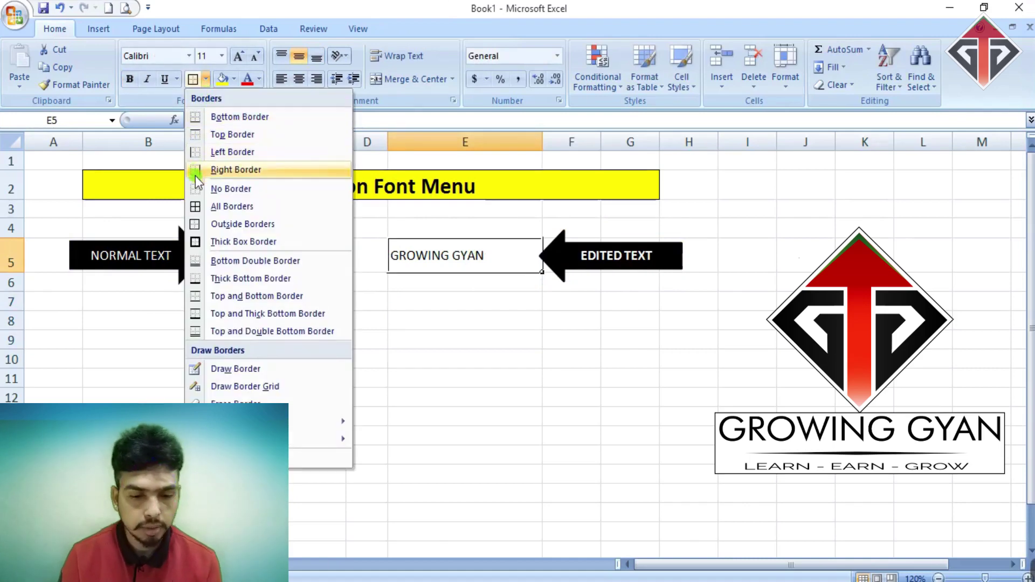
pyautogui.click(197, 189)
pyautogui.click(205, 80)
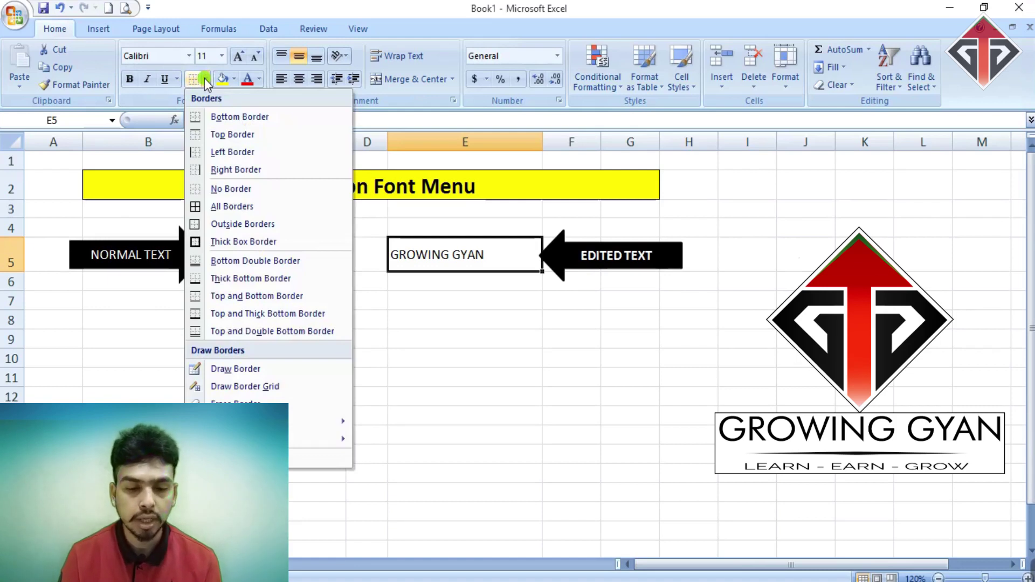
pyautogui.click(216, 134)
pyautogui.click(572, 377)
pyautogui.click(485, 255)
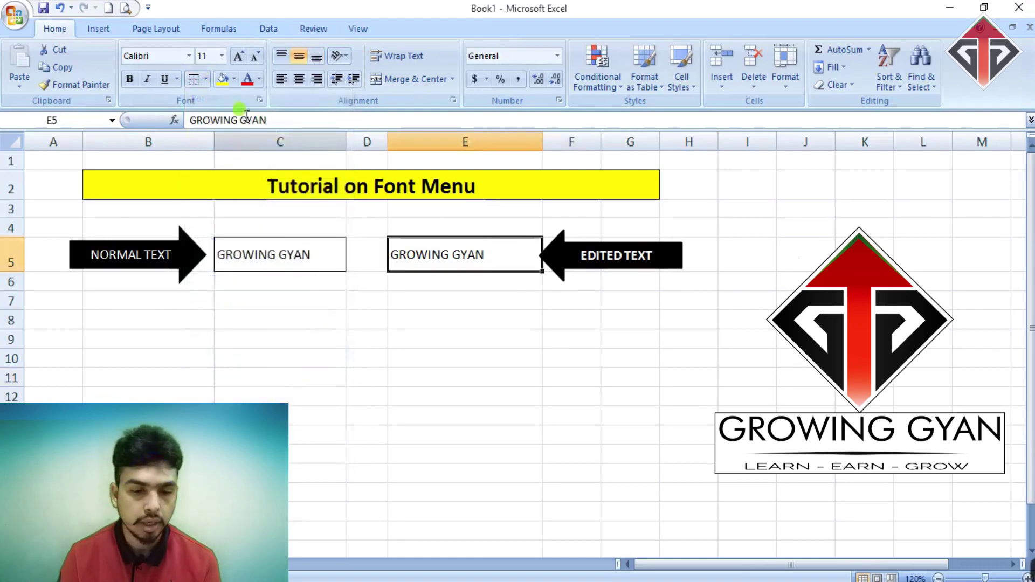
pyautogui.click(207, 80)
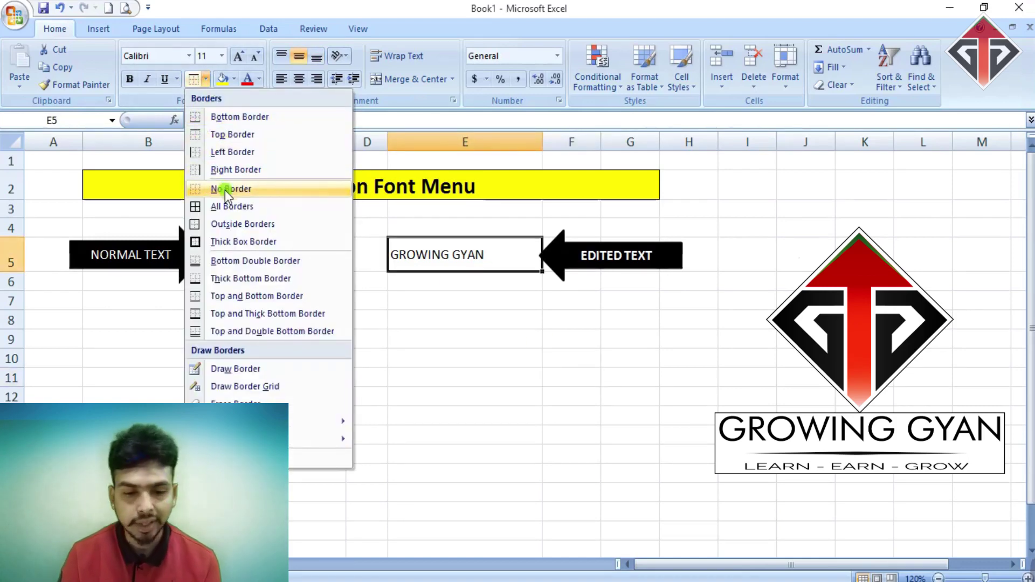
# Remove all borders from E5 and set orange as the line colour for drawn borders.
pyautogui.click(227, 188)
pyautogui.click(410, 315)
pyautogui.click(423, 259)
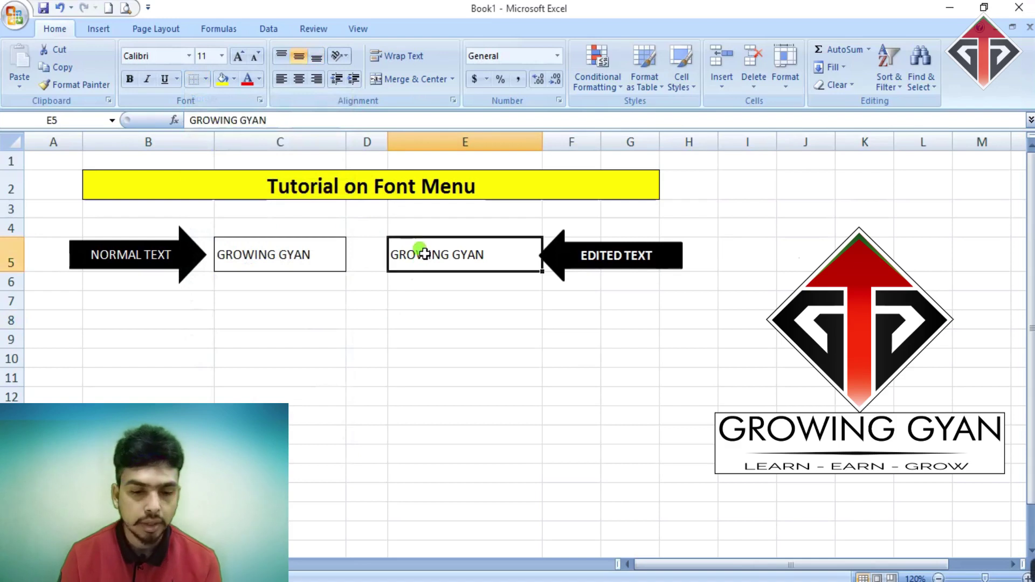
pyautogui.click(206, 81)
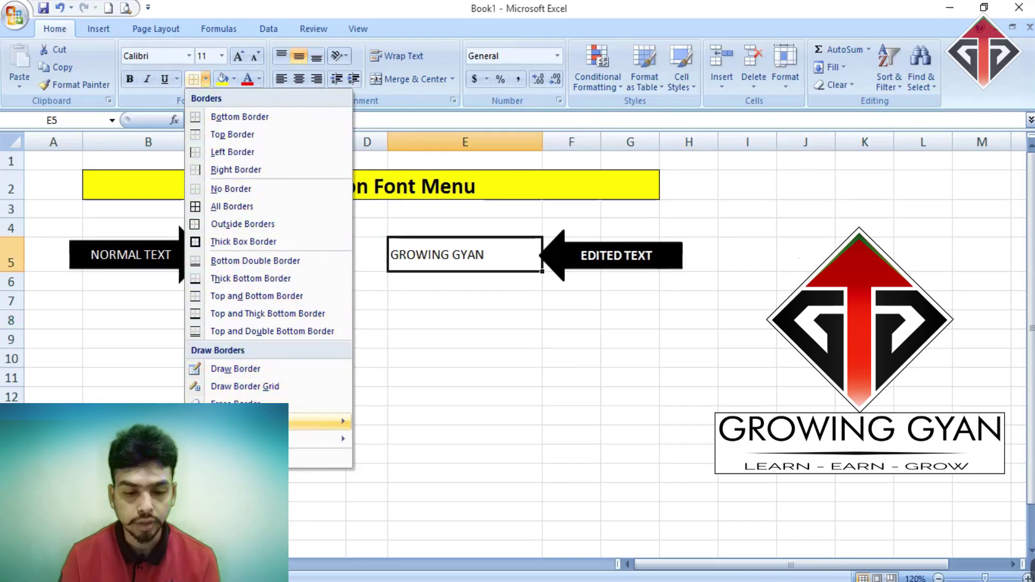
pyautogui.moveTo(259, 422)
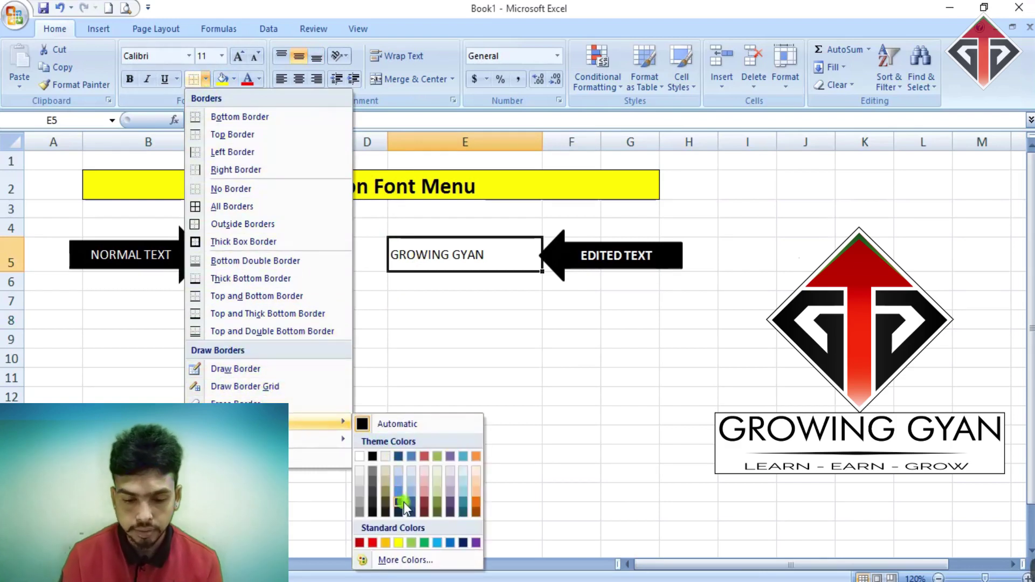
pyautogui.click(475, 457)
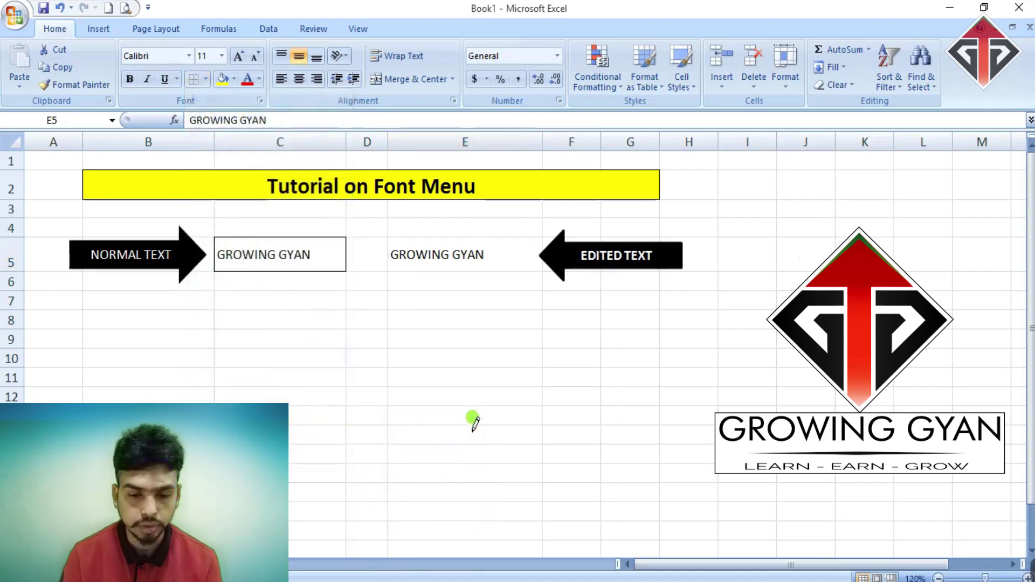
# Draw orange top and bottom edges on E5, then apply Thick Box Border to it.
pyautogui.click(447, 236)
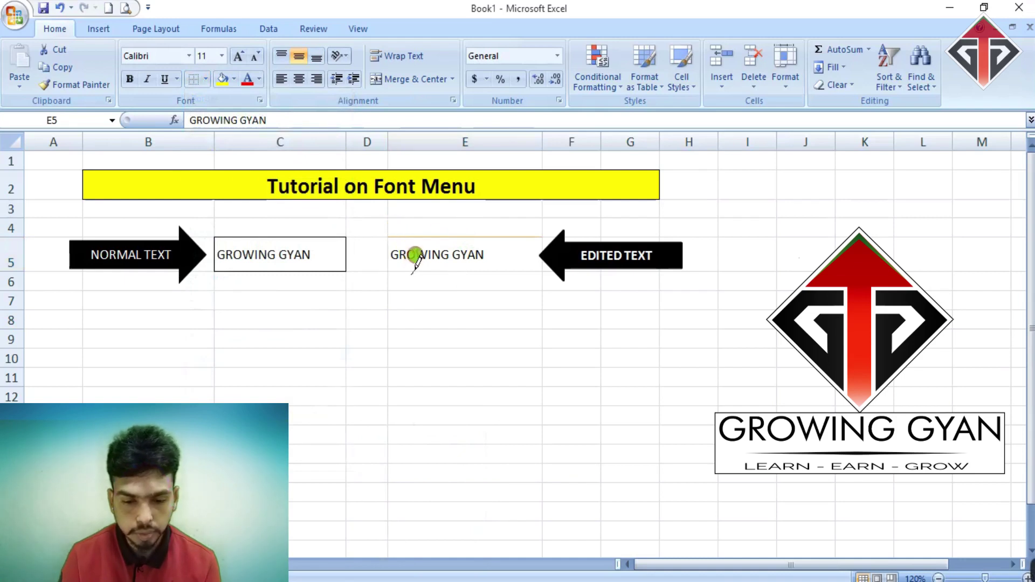
pyautogui.click(412, 271)
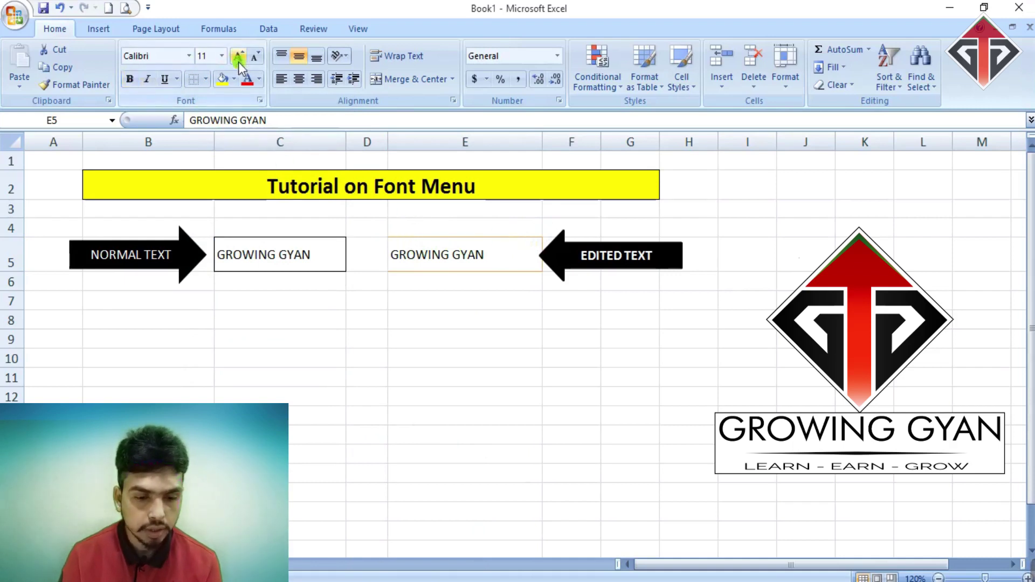
pyautogui.click(206, 79)
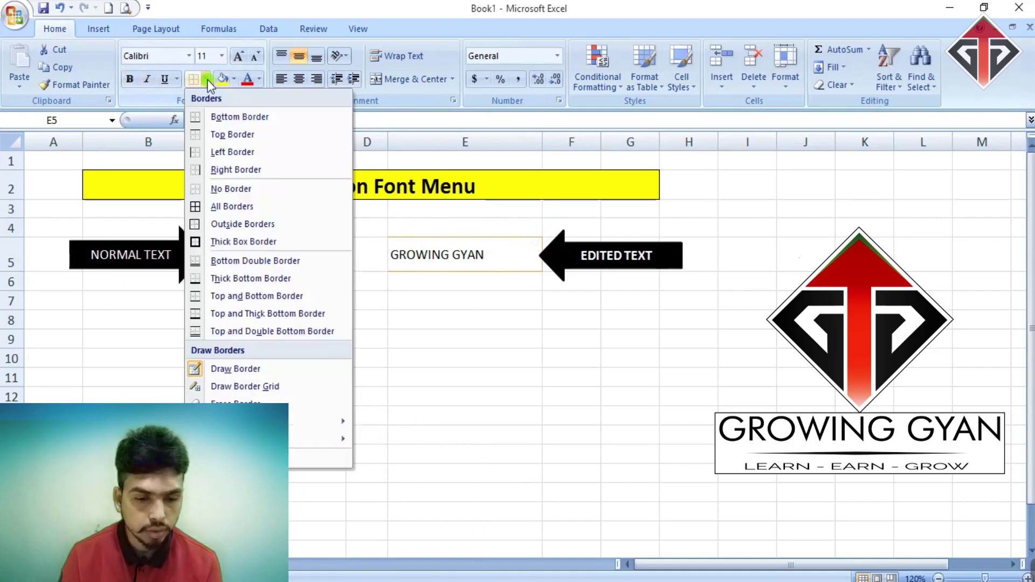
pyautogui.click(218, 241)
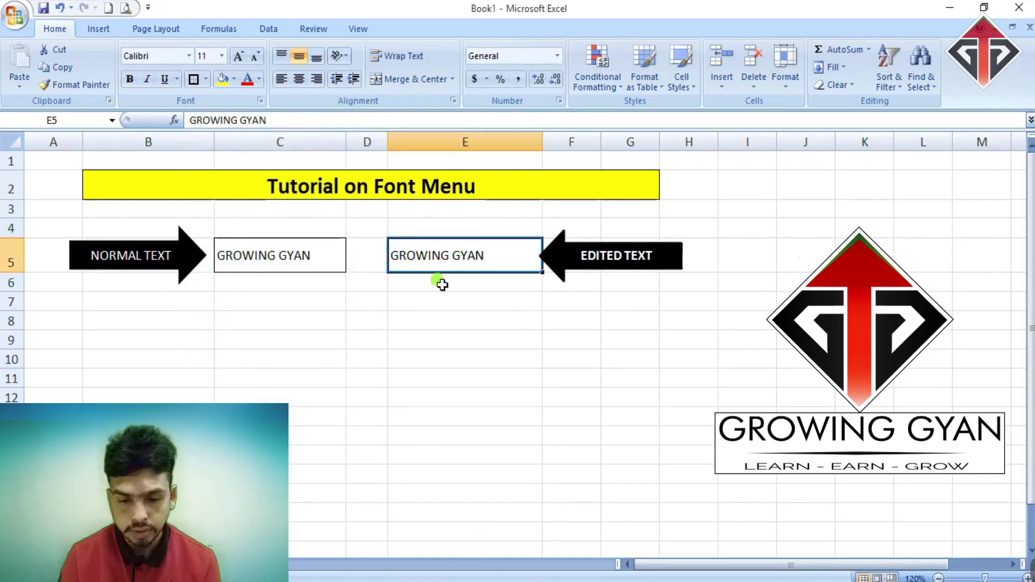
pyautogui.click(576, 480)
pyautogui.click(458, 255)
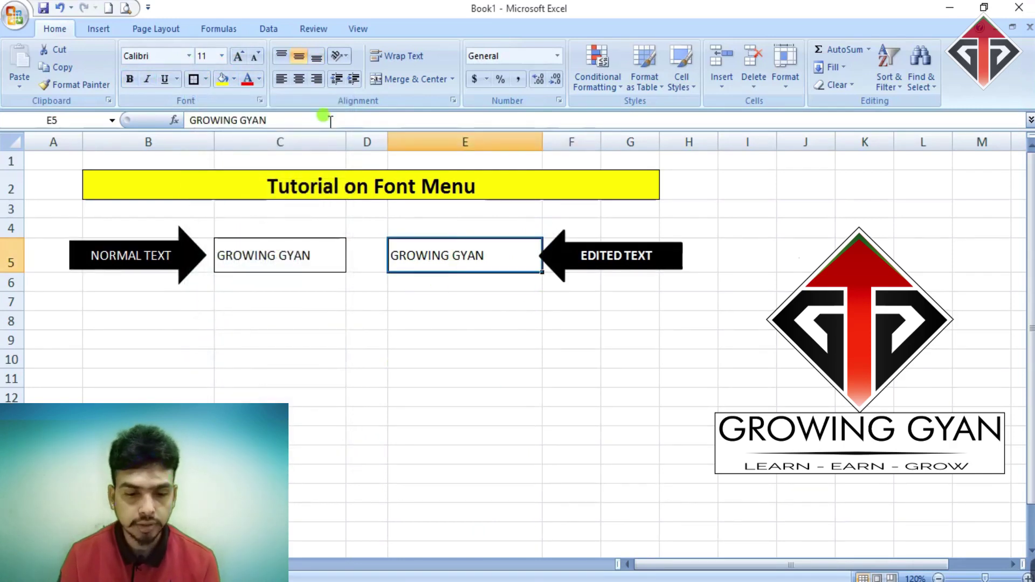
pyautogui.click(206, 79)
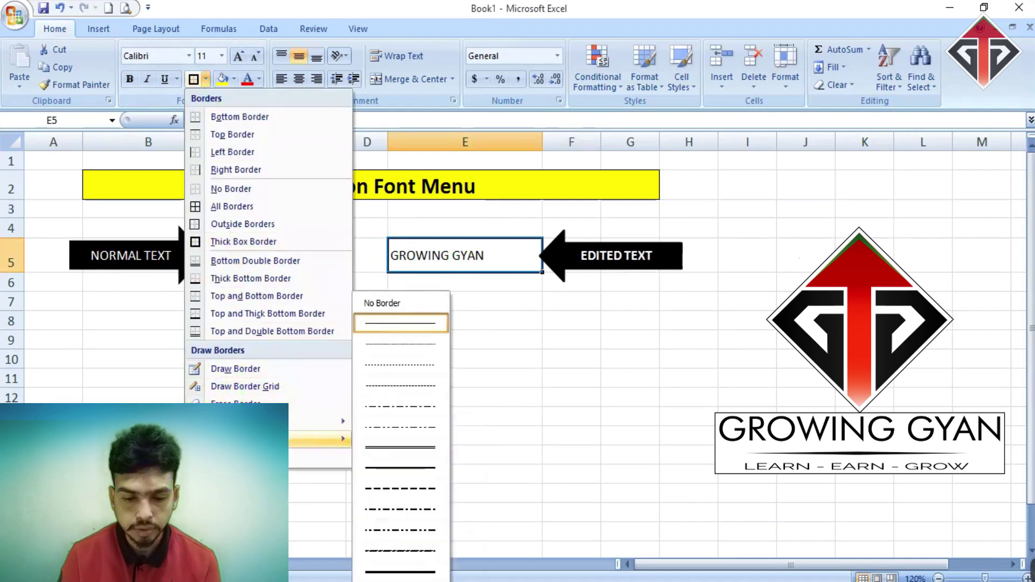
pyautogui.moveTo(316, 439)
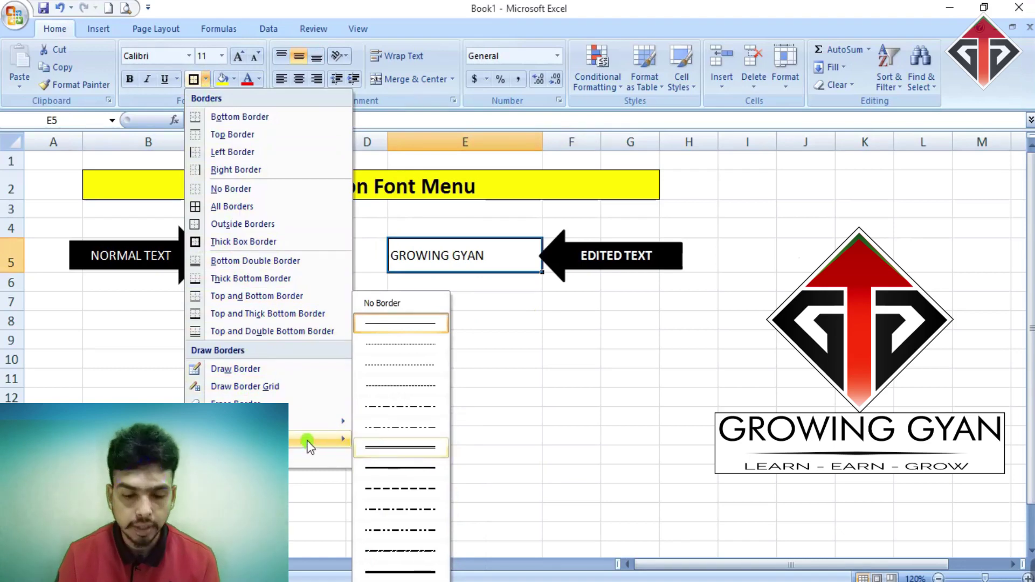
# Draw thick orange borders around E10:F13 and C10:C11, plus lines on the G/H edge and B12.
pyautogui.click(413, 572)
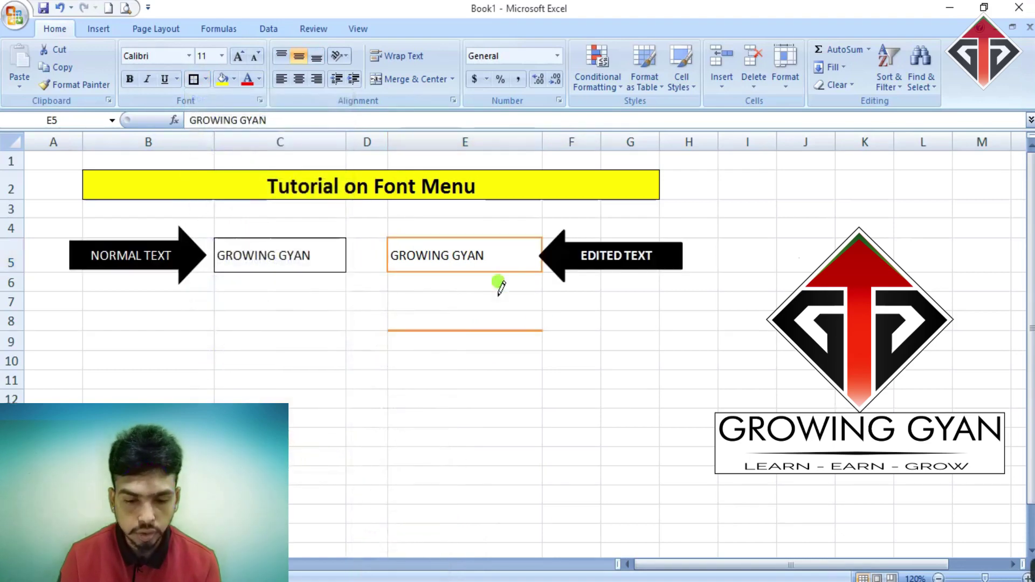
pyautogui.moveTo(469, 354); pyautogui.dragTo(558, 390)
pyautogui.moveTo(660, 333); pyautogui.dragTo(661, 371)
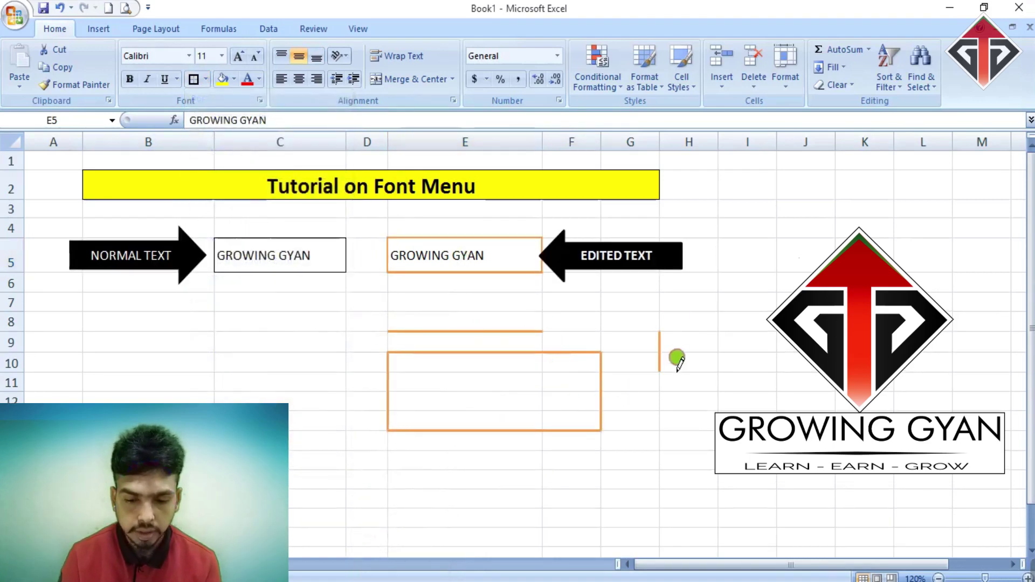
pyautogui.moveTo(324, 356); pyautogui.dragTo(226, 378)
pyautogui.moveTo(134, 393); pyautogui.dragTo(183, 400)
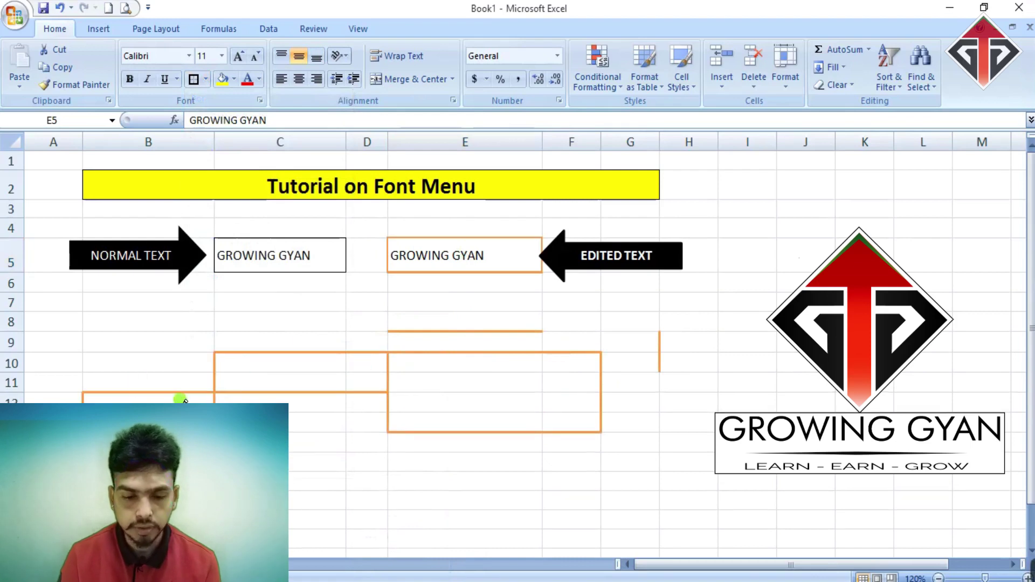
# Draw dashed borders around cells in columns C–D, then undo the last one.
pyautogui.click(206, 78)
pyautogui.moveTo(267, 439)
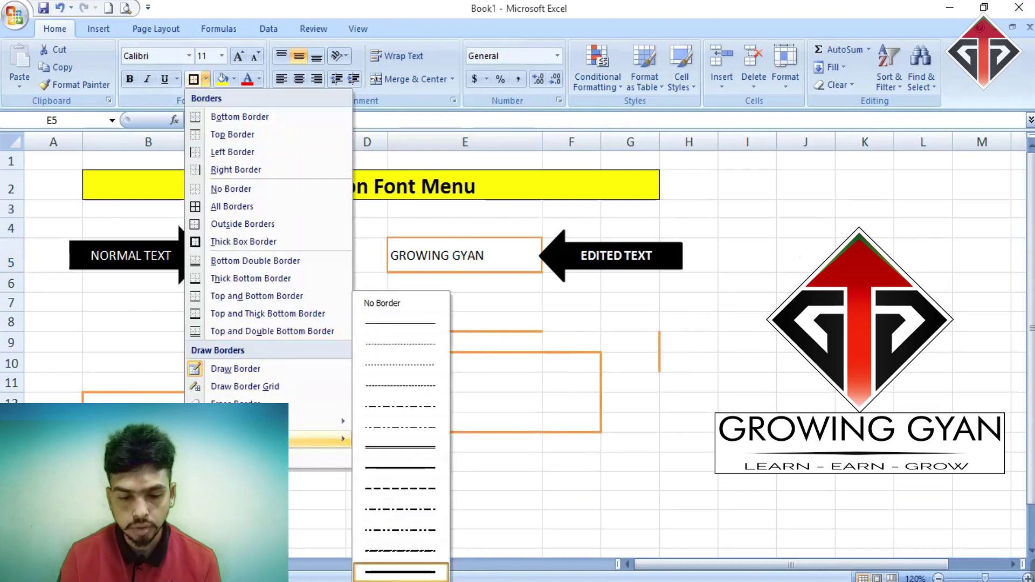
pyautogui.click(399, 553)
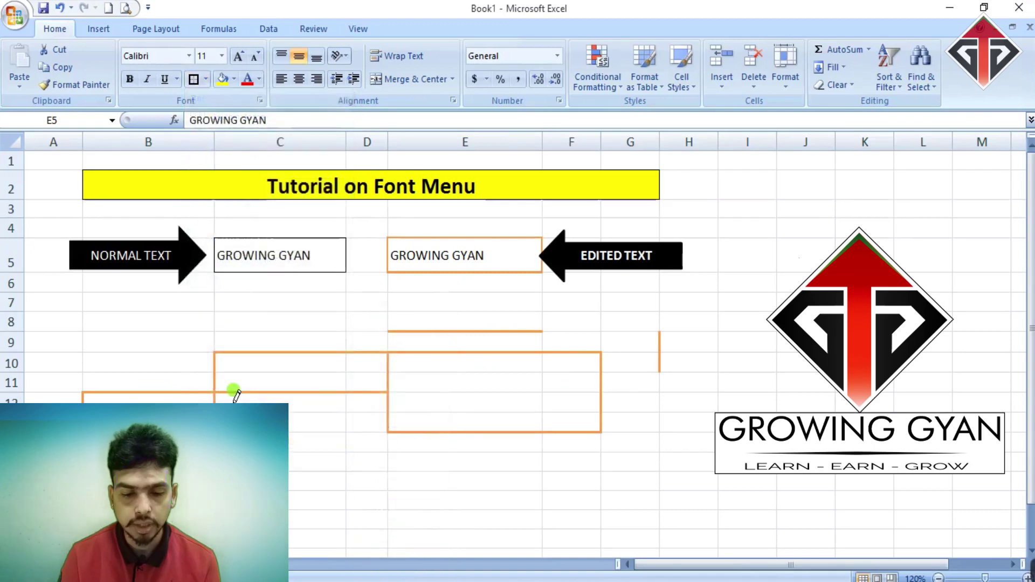
pyautogui.moveTo(241, 400); pyautogui.dragTo(312, 434)
pyautogui.moveTo(302, 473); pyautogui.dragTo(384, 510)
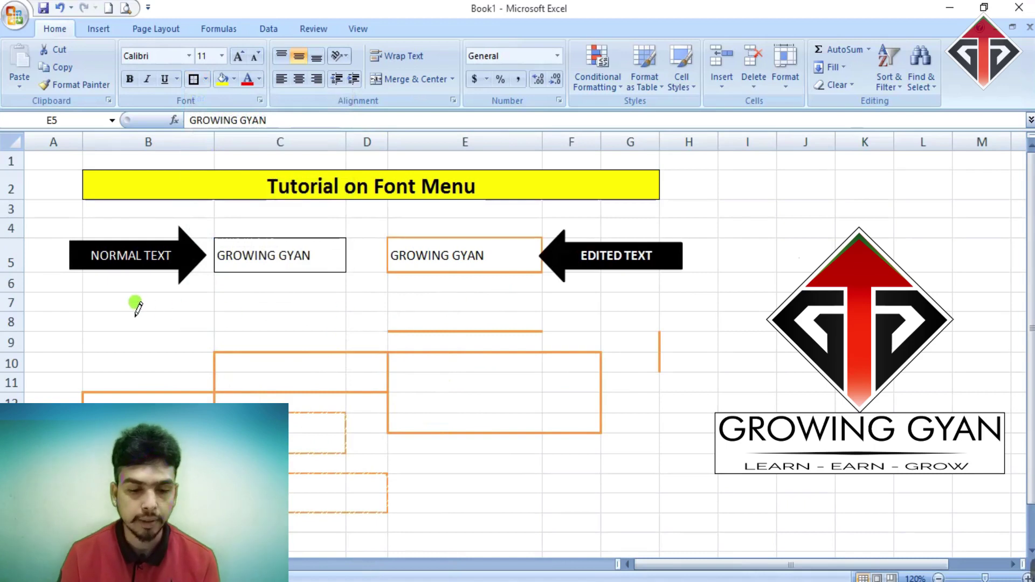
pyautogui.hotkey('ctrl', 'z')
pyautogui.hotkey('ctrl', 'z')
# Undo two more drawn borders, including E5's orange box, and remove C5's borders.
pyautogui.hotkey('ctrl', 'z')
pyautogui.hotkey('ctrl', 'z')
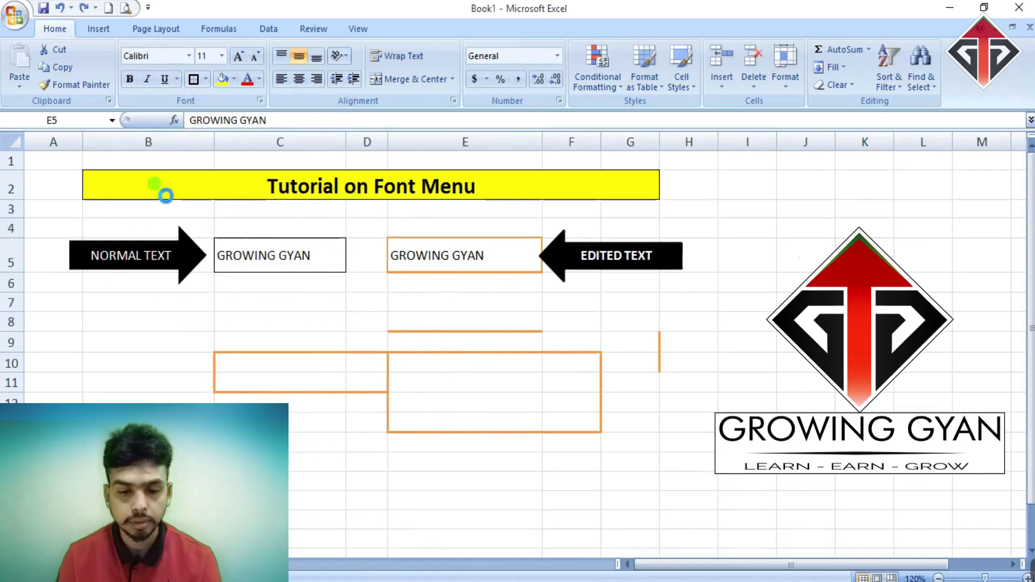
pyautogui.hotkey('ctrl', 'z')
pyautogui.hotkey('ctrl', 'z')
pyautogui.hotkey('ctrl', 'z')
pyautogui.hotkey('ctrl', 'z')
pyautogui.hotkey('ctrl', 'z')
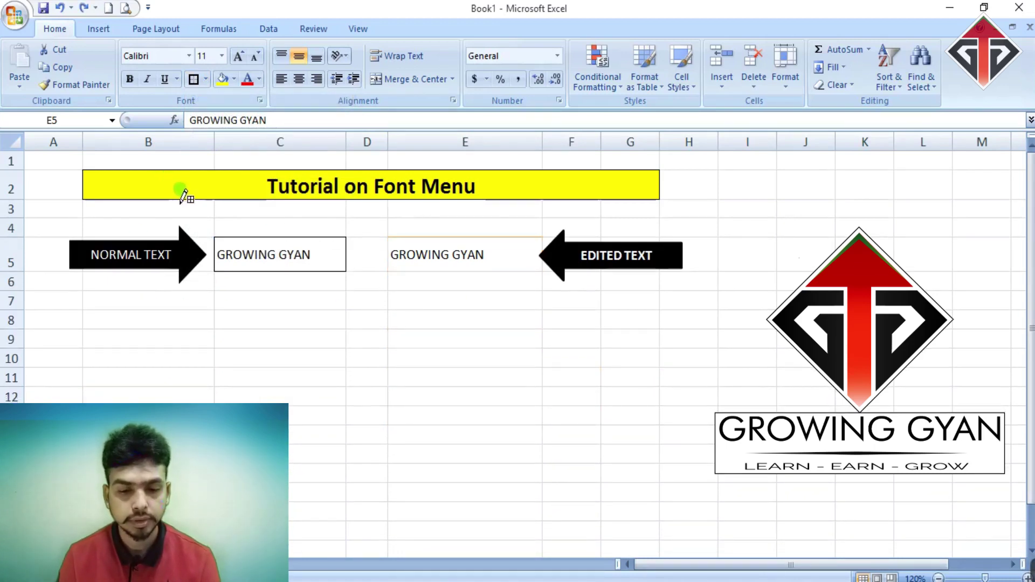
pyautogui.hotkey('ctrl', 'z')
pyautogui.hotkey('ctrl', 'z')
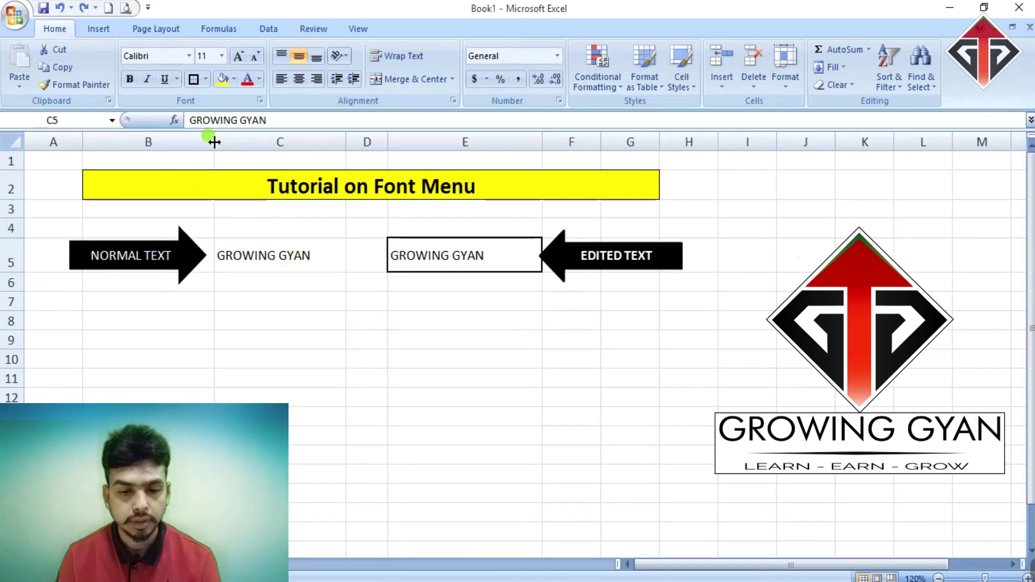
pyautogui.click(209, 80)
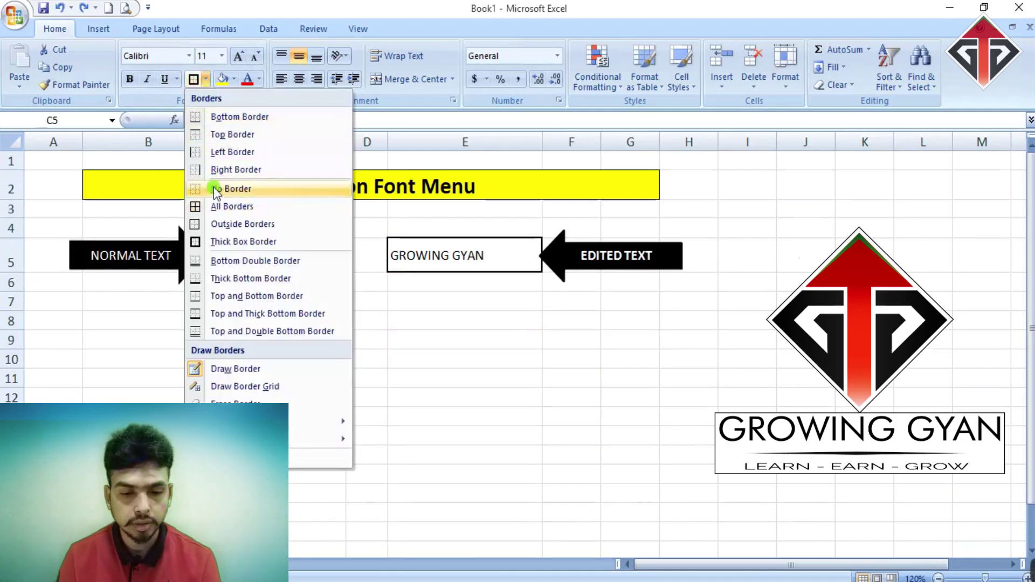
pyautogui.click(244, 242)
pyautogui.click(380, 377)
# Select E5 and clear its borders with No Border.
pyautogui.click(426, 283)
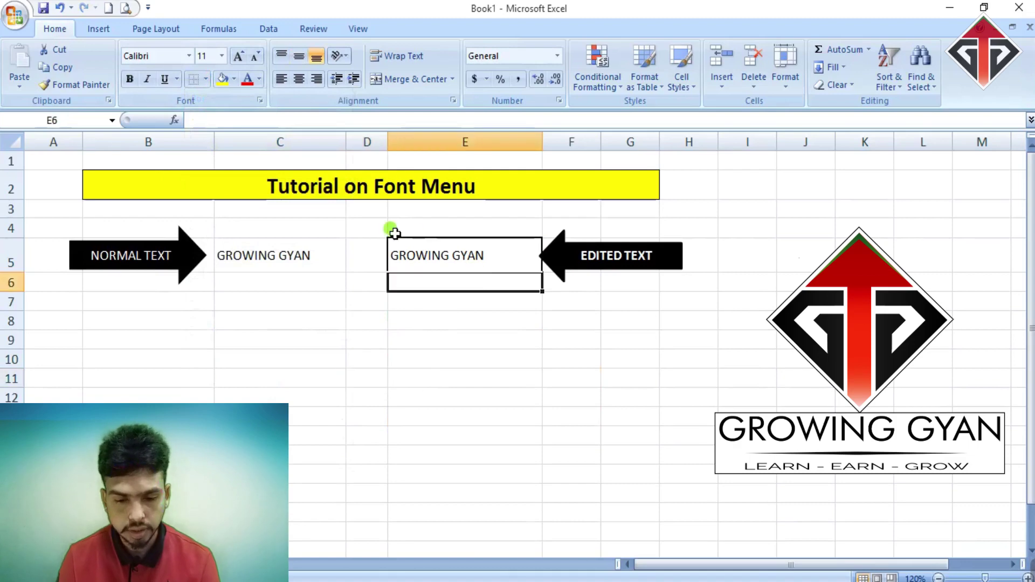
pyautogui.press('Up')
pyautogui.click(207, 80)
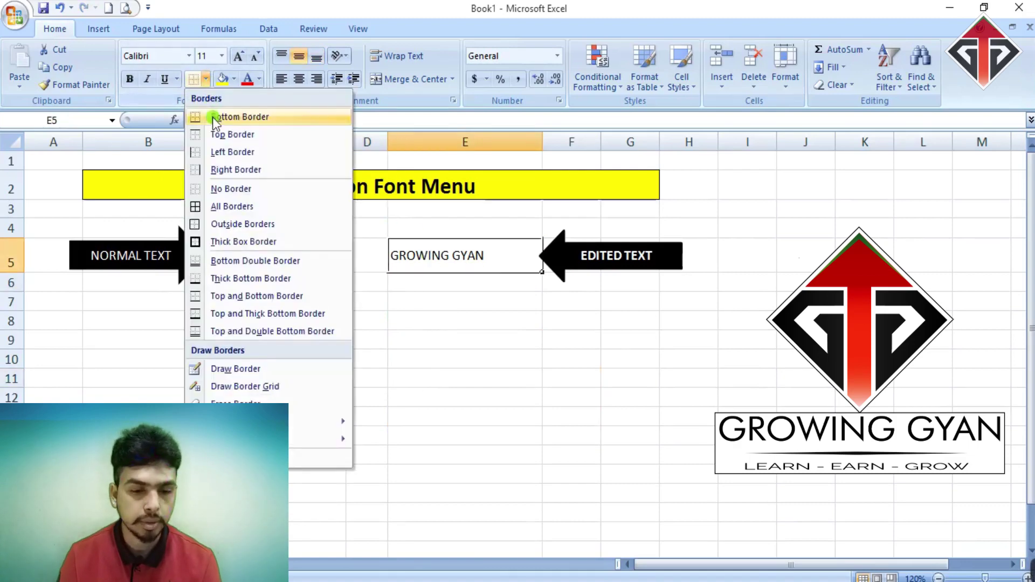
pyautogui.click(229, 195)
pyautogui.click(419, 352)
# Inspect the borders by selecting C5, E5, the range C5:E5 and nearby cells in turn.
pyautogui.click(430, 261)
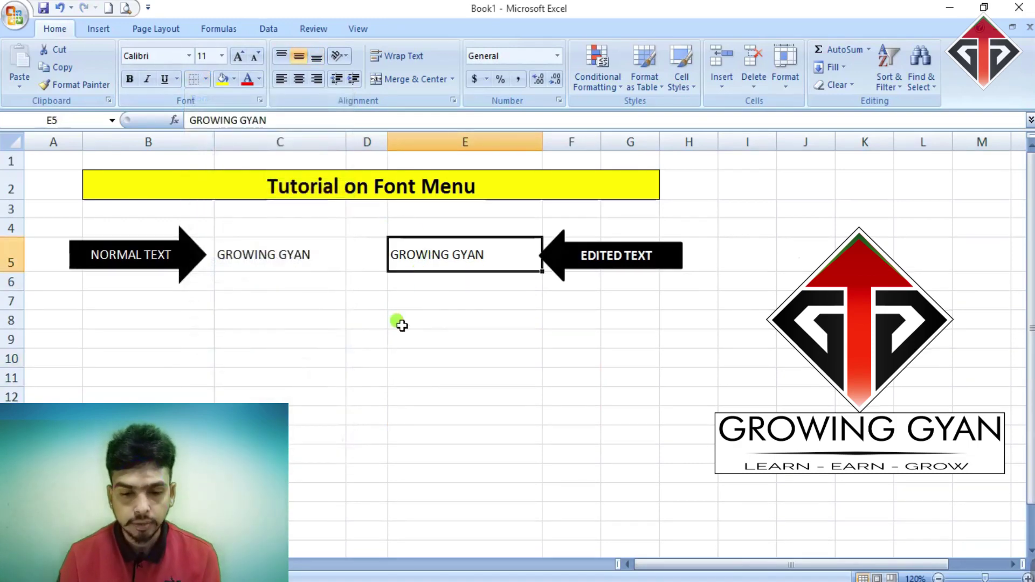
pyautogui.click(398, 321)
pyautogui.click(418, 248)
pyautogui.click(238, 256)
pyautogui.moveTo(237, 256); pyautogui.dragTo(431, 255)
pyautogui.click(446, 335)
pyautogui.click(427, 251)
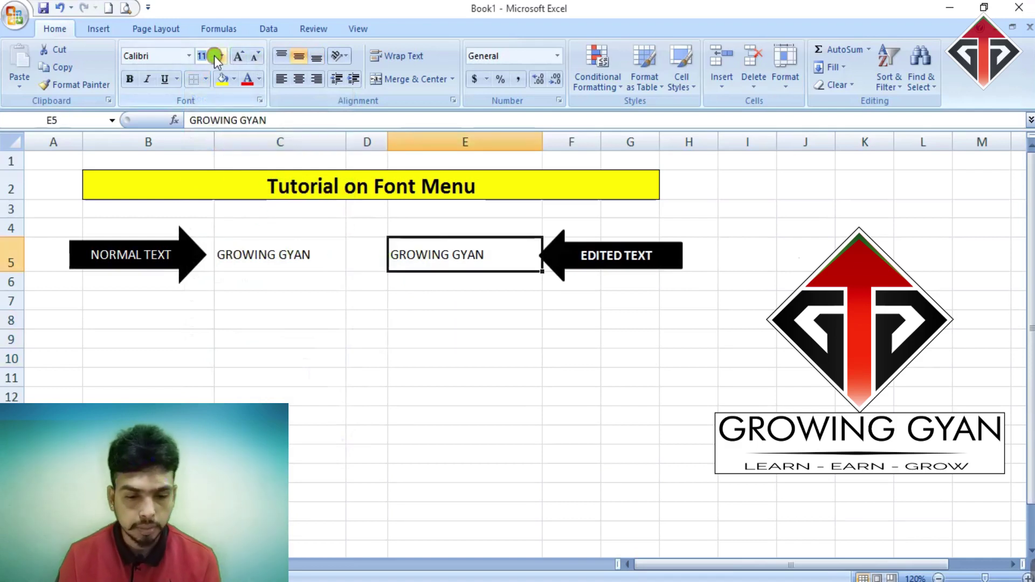
pyautogui.click(409, 280)
pyautogui.click(321, 243)
pyautogui.click(464, 257)
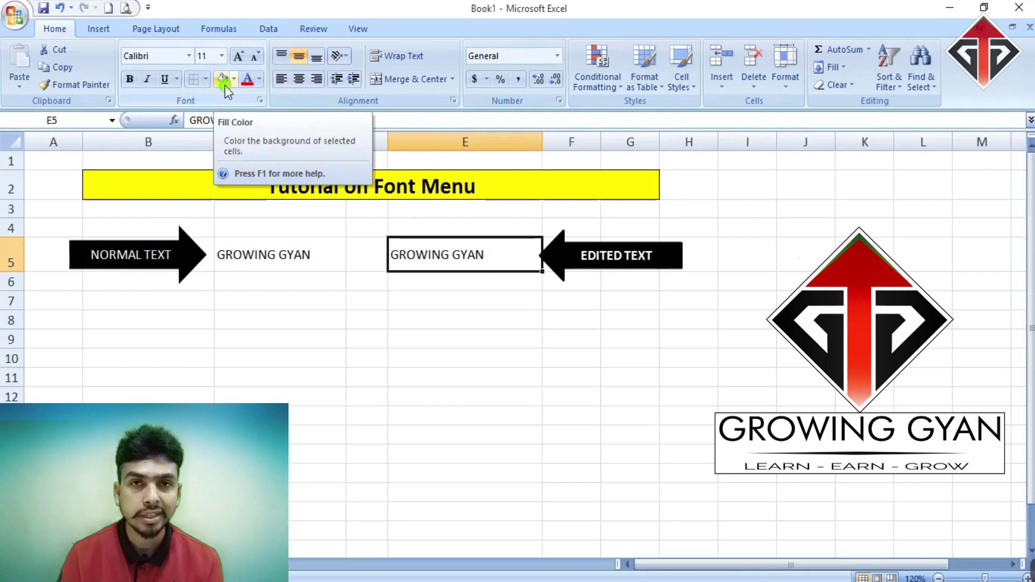
pyautogui.click(273, 243)
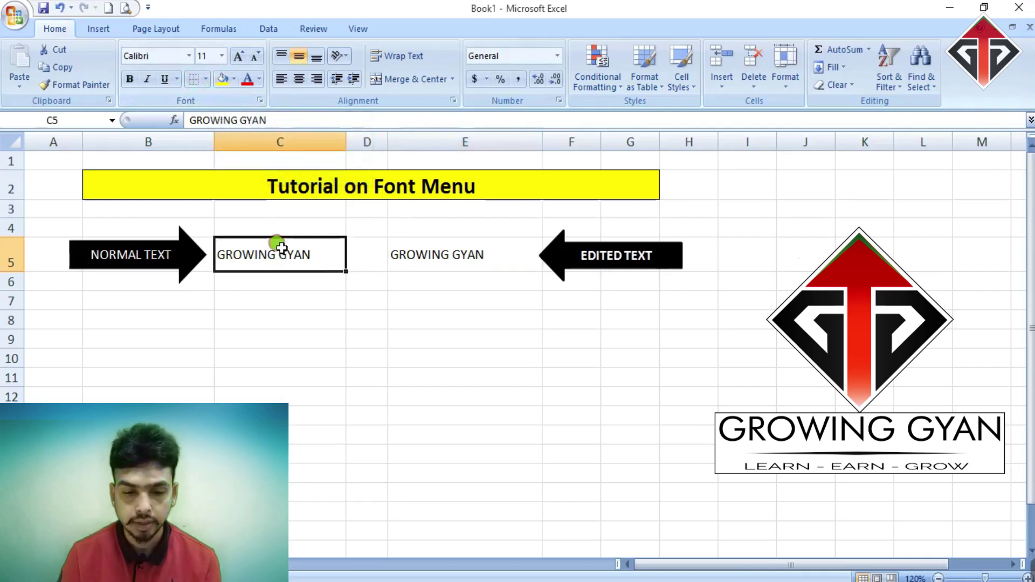
# Reapply borders to C5 and copy it, then reselect E5 without choosing a fill colour.
pyautogui.click(206, 76)
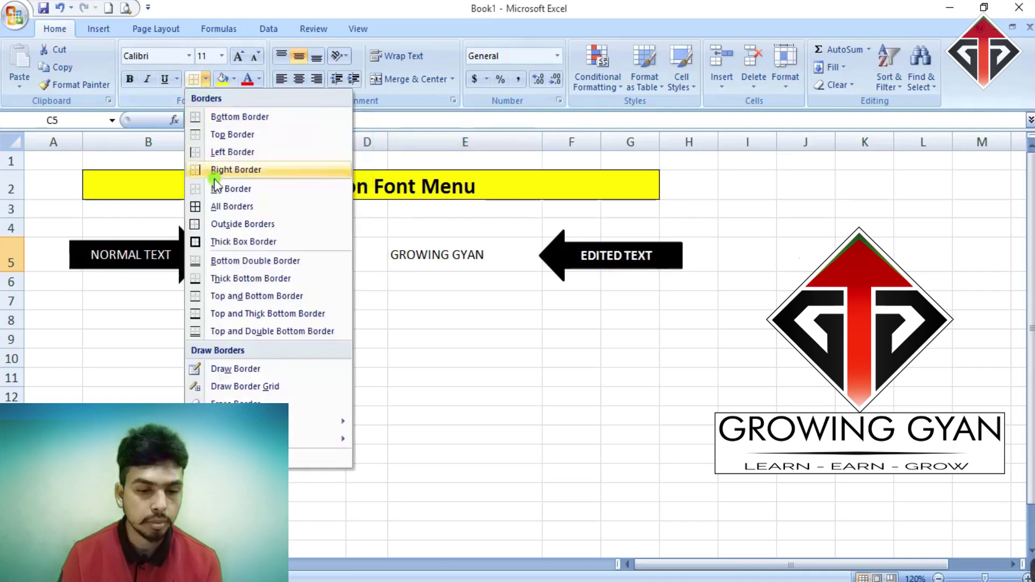
pyautogui.click(215, 206)
pyautogui.hotkey('ctrl', 'c')
pyautogui.click(405, 250)
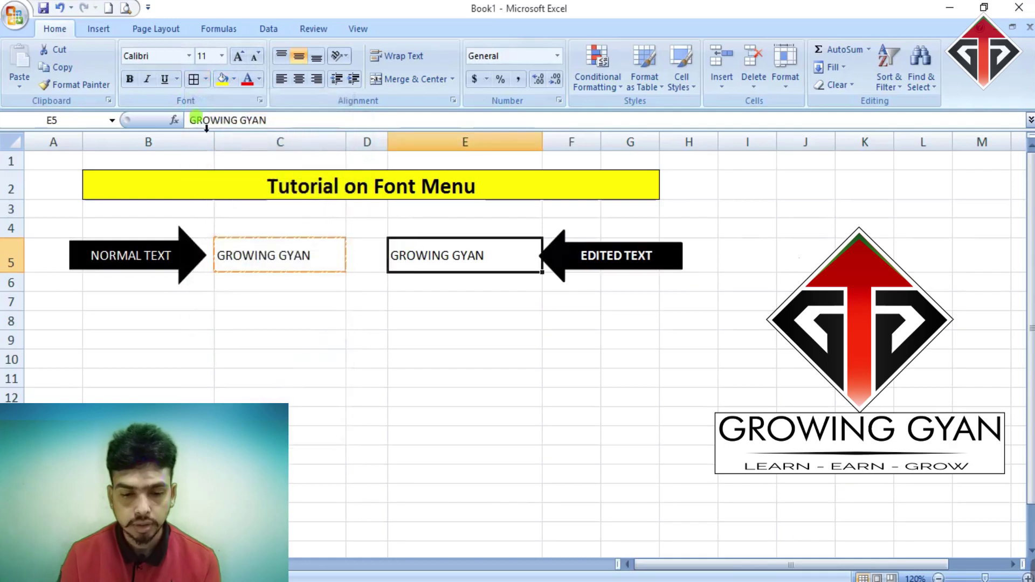
pyautogui.click(281, 256)
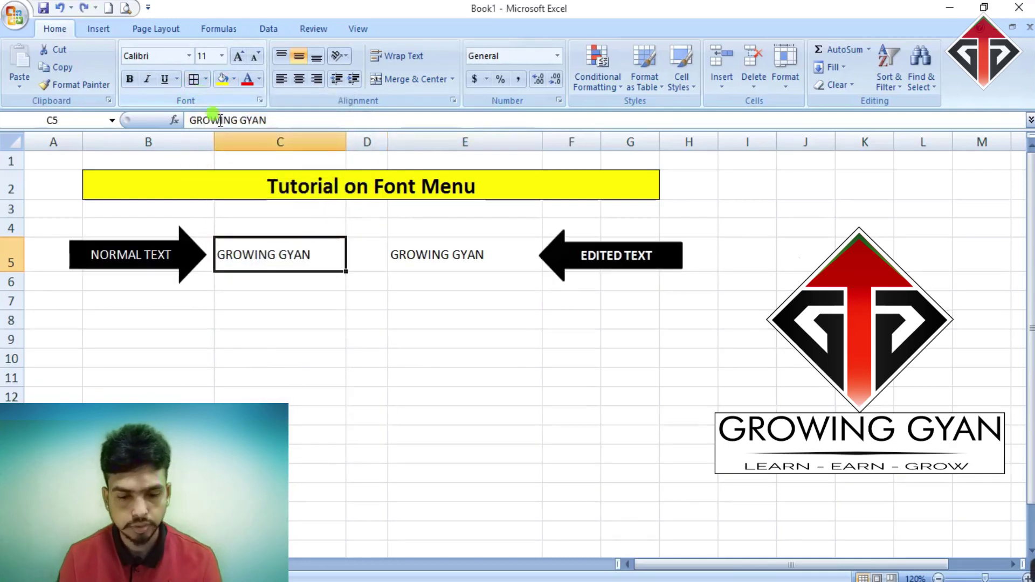
pyautogui.click(312, 297)
pyautogui.click(294, 257)
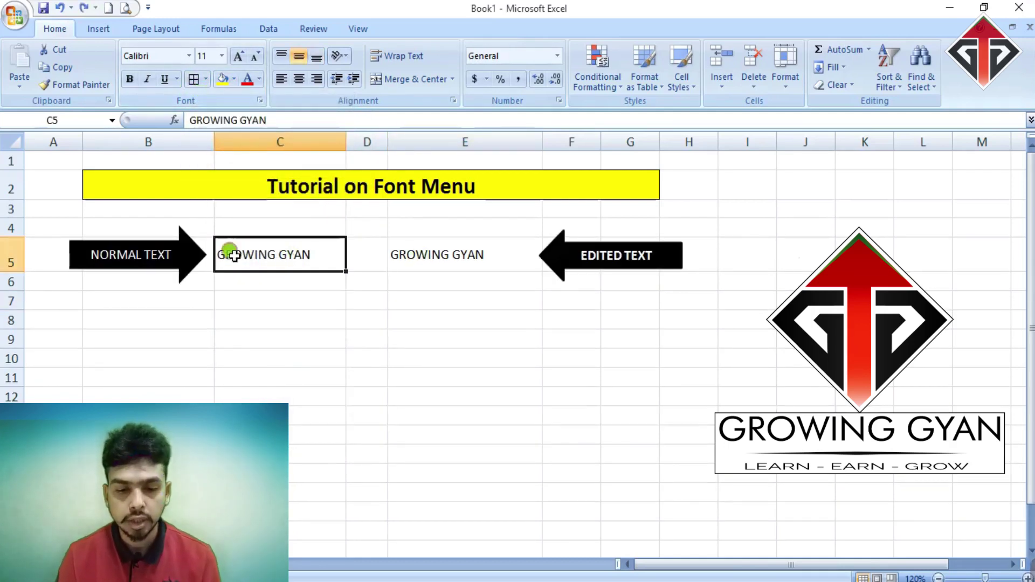
pyautogui.click(408, 260)
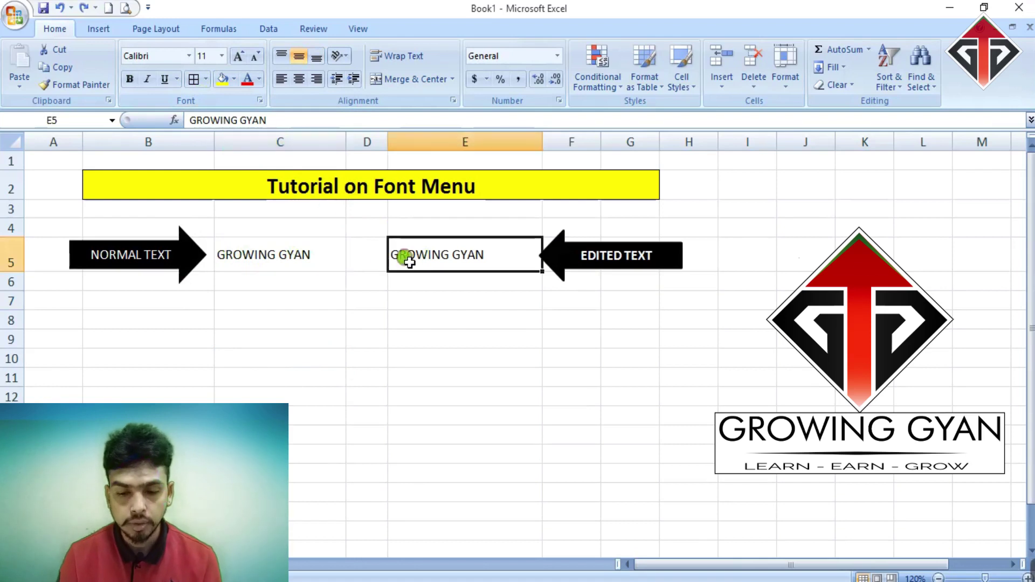
pyautogui.click(233, 80)
pyautogui.click(520, 186)
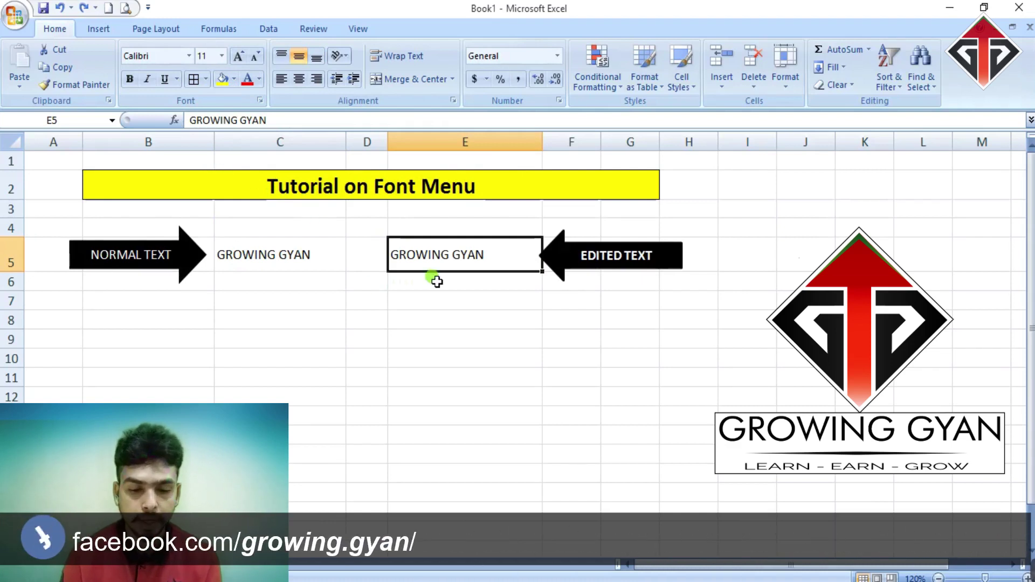
# Select E5 and fill it with light blue from the Fill Color palette.
pyautogui.click(254, 259)
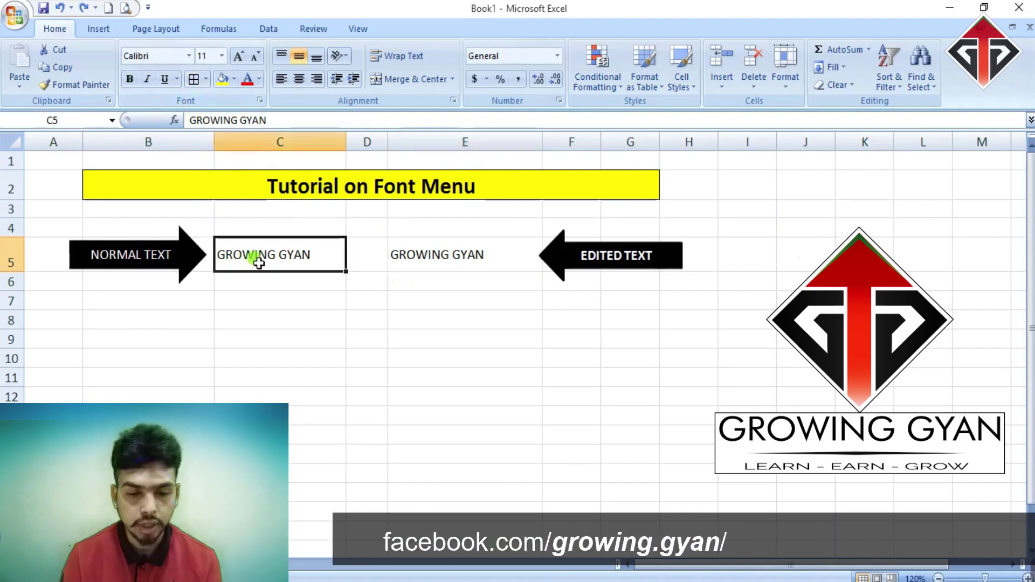
pyautogui.click(439, 258)
pyautogui.click(233, 81)
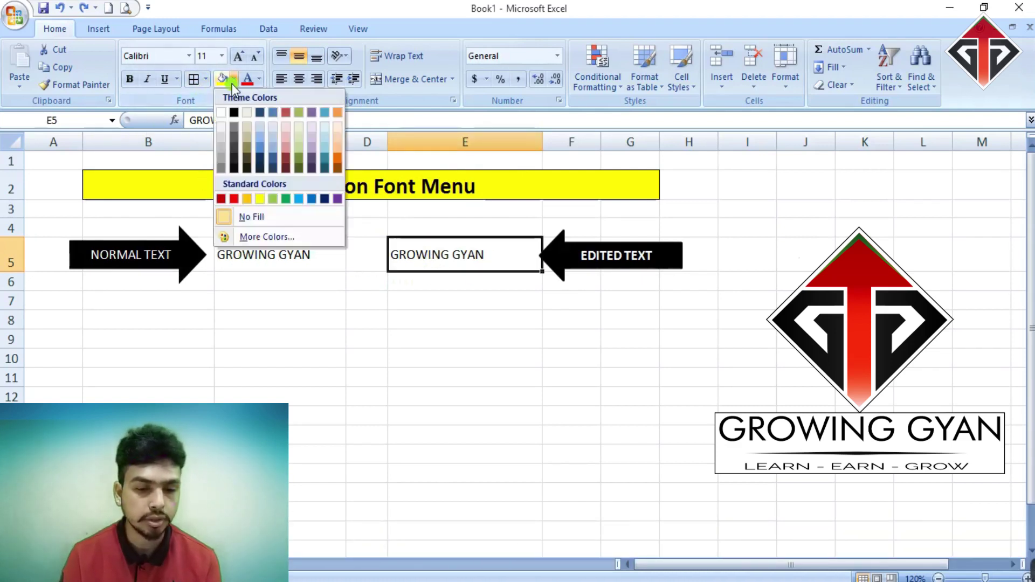
pyautogui.click(258, 138)
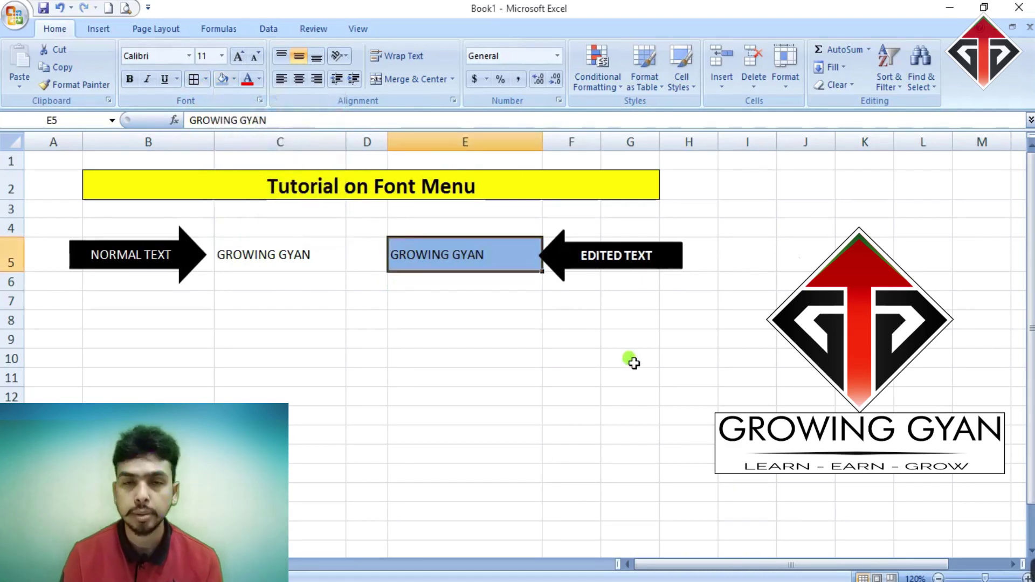
pyautogui.click(493, 367)
pyautogui.click(505, 252)
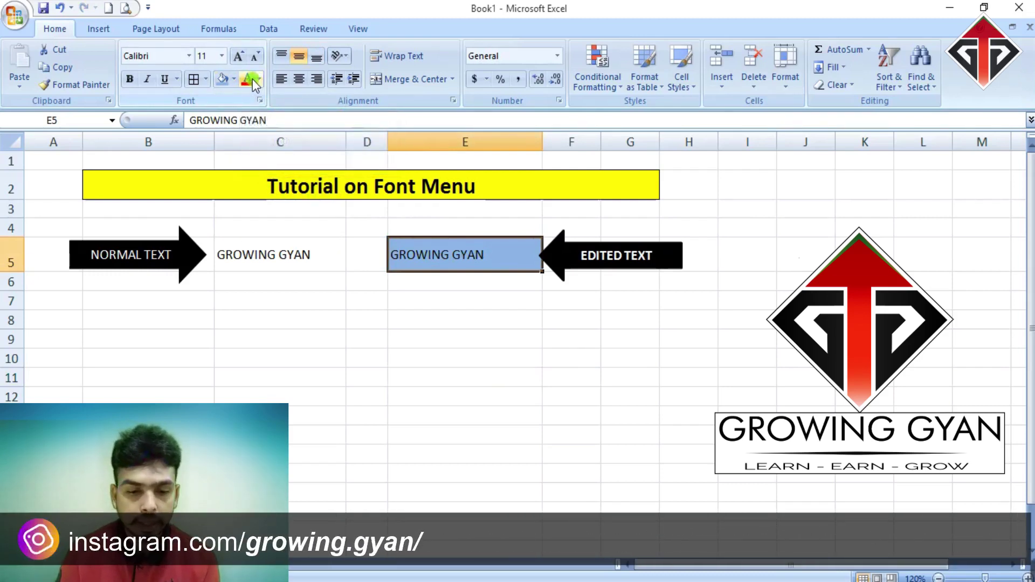
# Try red, then dark blue, then yellow as E5's font colour.
pyautogui.click(252, 79)
pyautogui.click(259, 80)
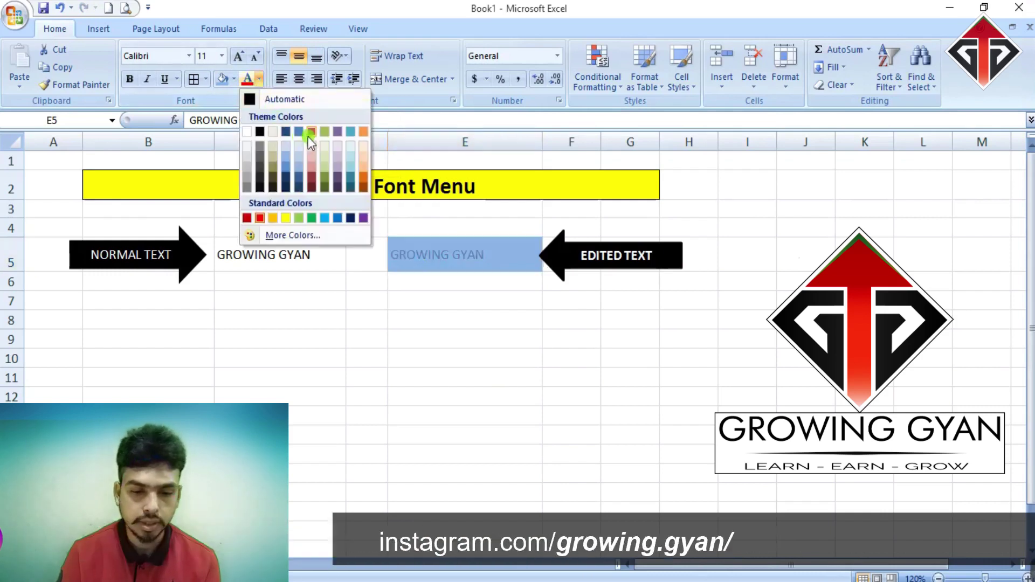
pyautogui.click(351, 217)
pyautogui.click(257, 80)
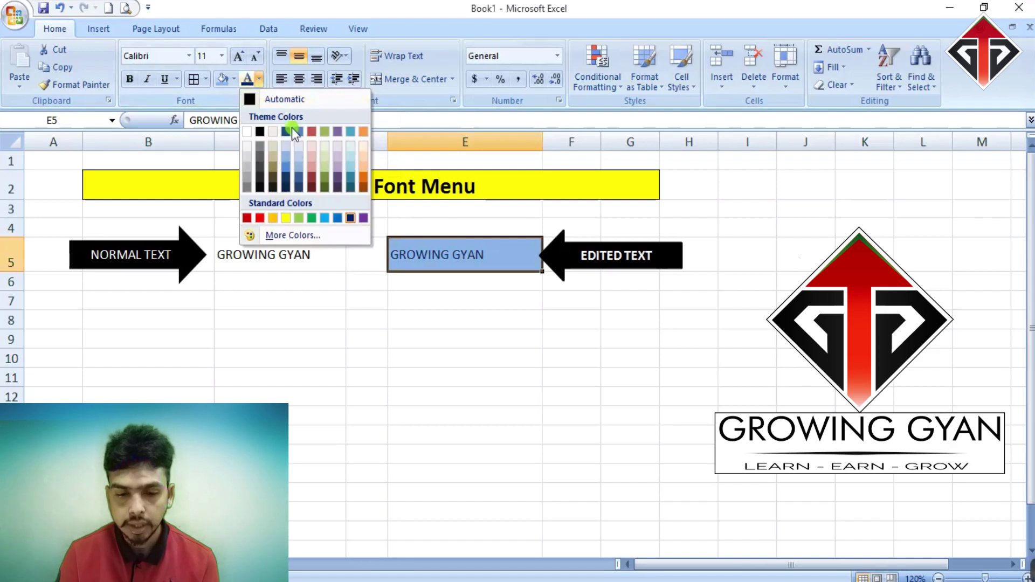
pyautogui.click(286, 218)
# Change E5's text to white and reselect the cell to check it.
pyautogui.click(464, 319)
pyautogui.click(513, 272)
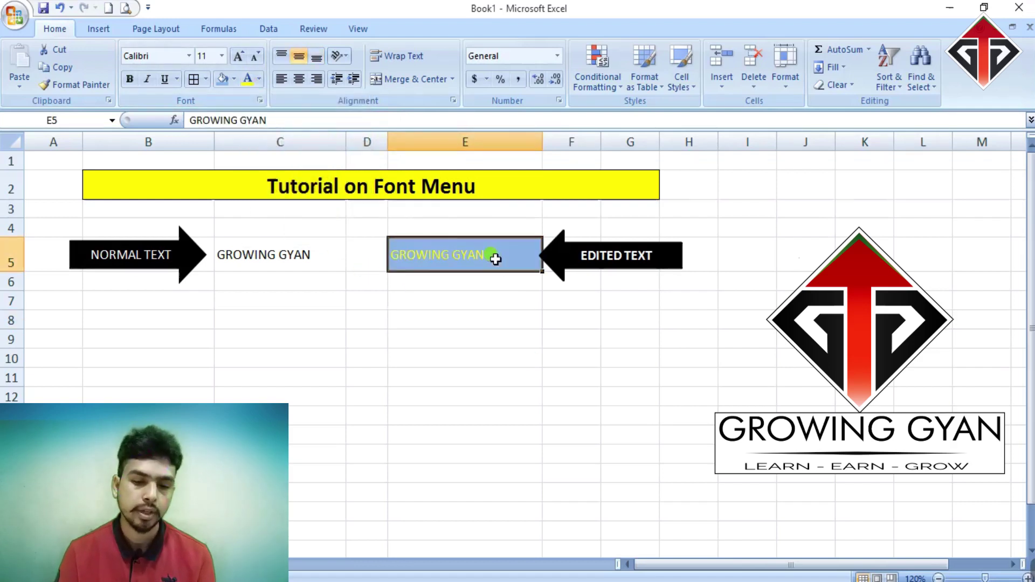
pyautogui.click(260, 78)
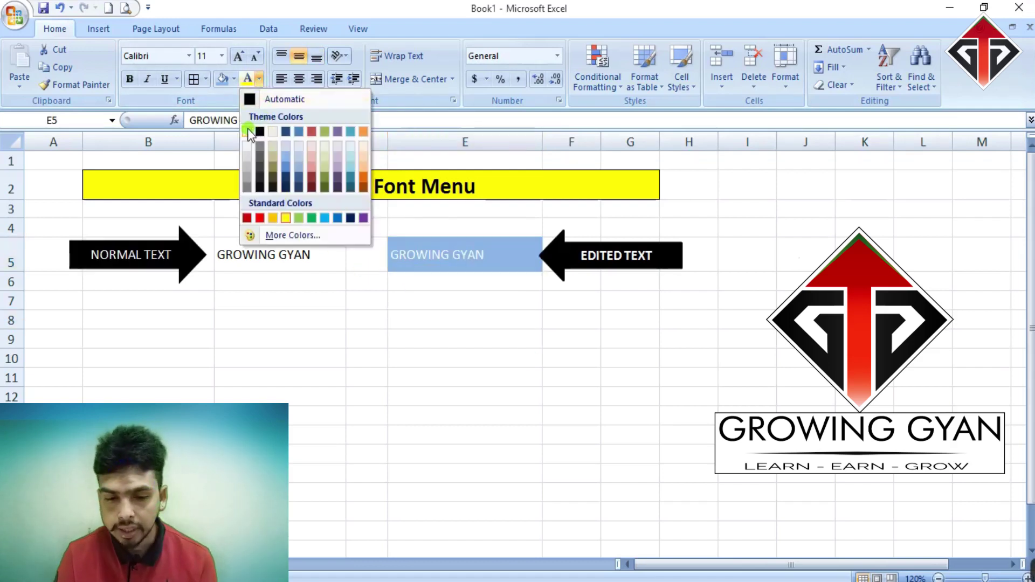
pyautogui.click(247, 132)
pyautogui.click(512, 386)
pyautogui.click(474, 266)
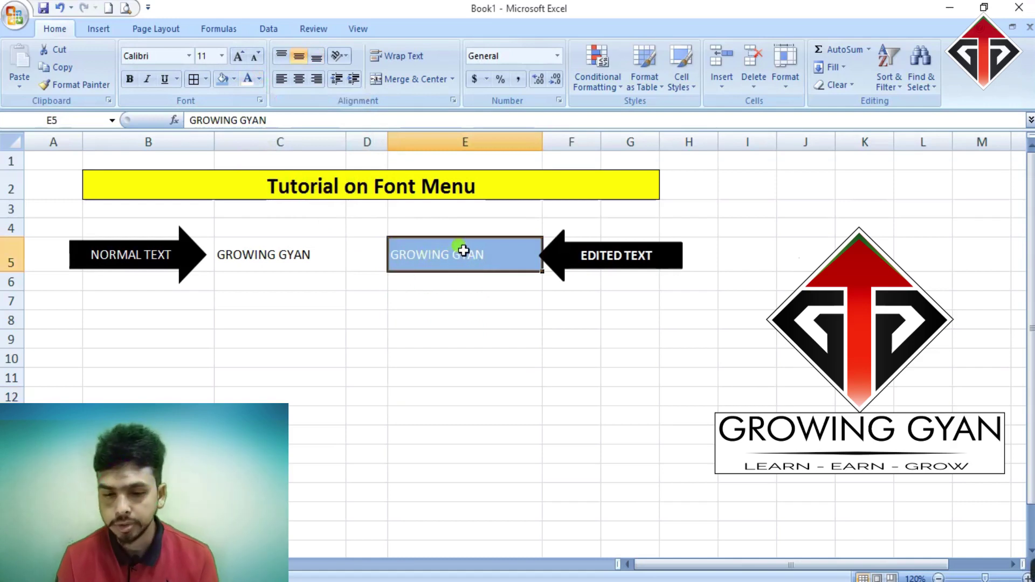
pyautogui.click(434, 284)
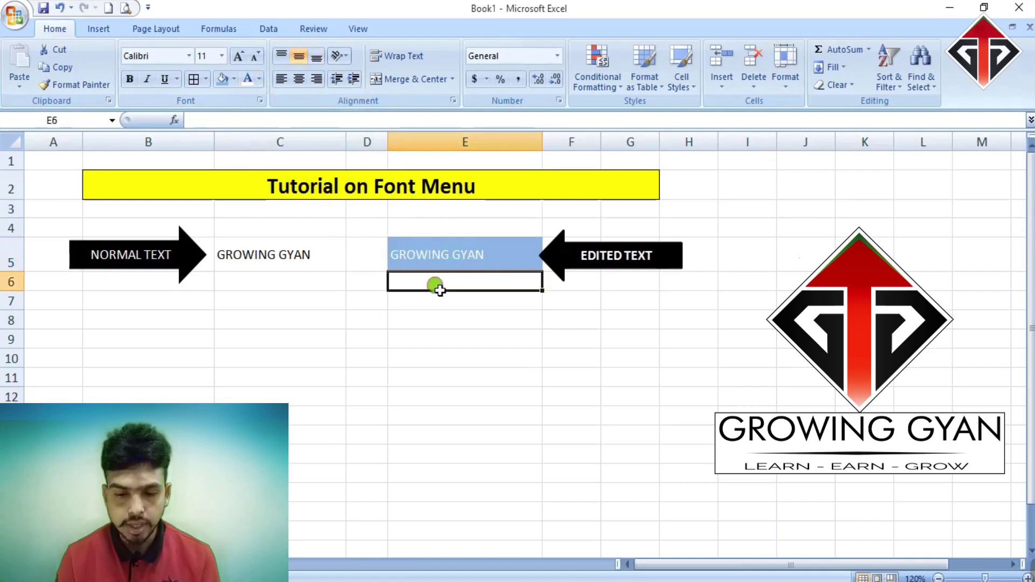
pyautogui.click(439, 253)
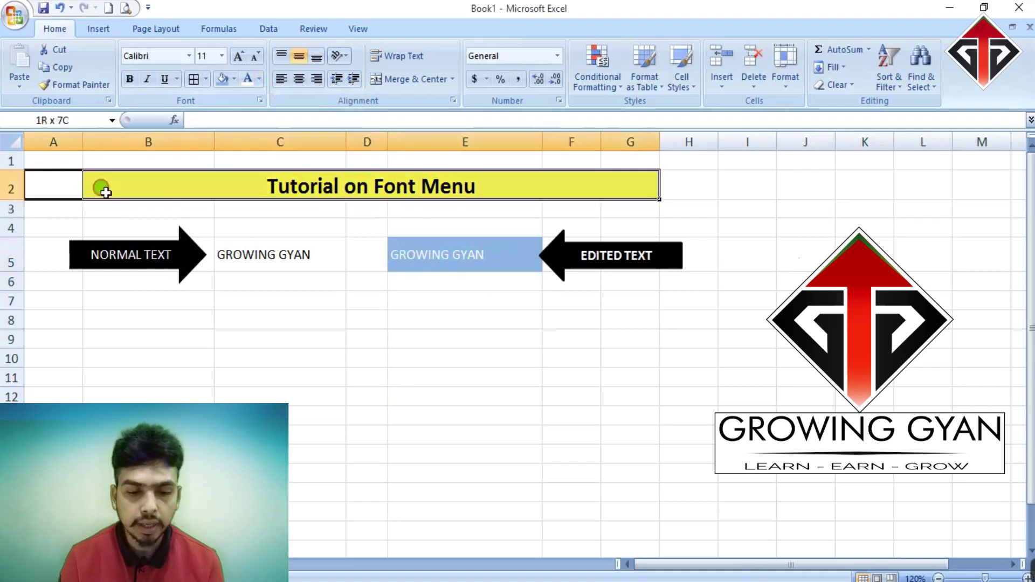
pyautogui.moveTo(52, 178); pyautogui.dragTo(314, 189)
pyautogui.click(345, 195)
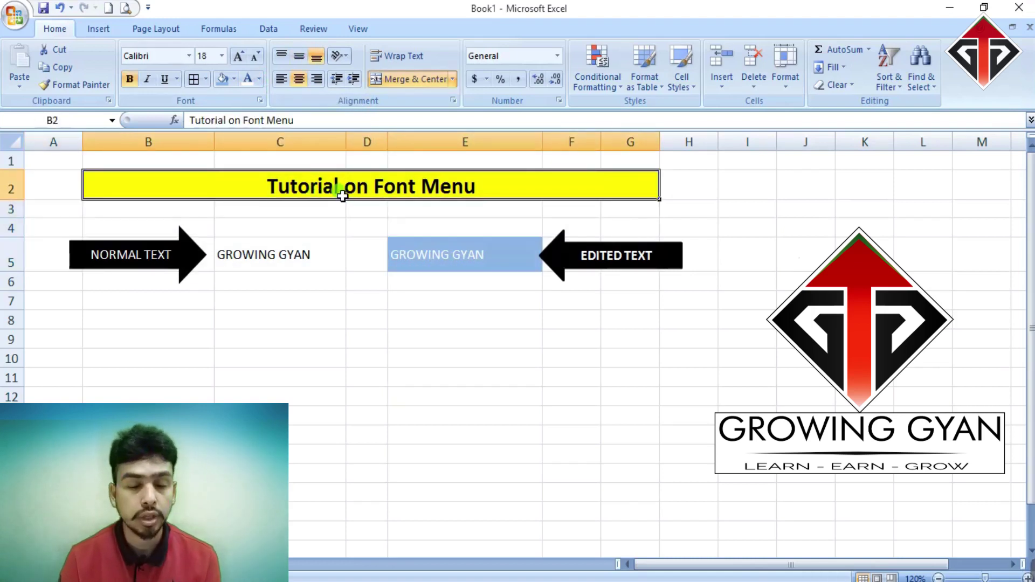